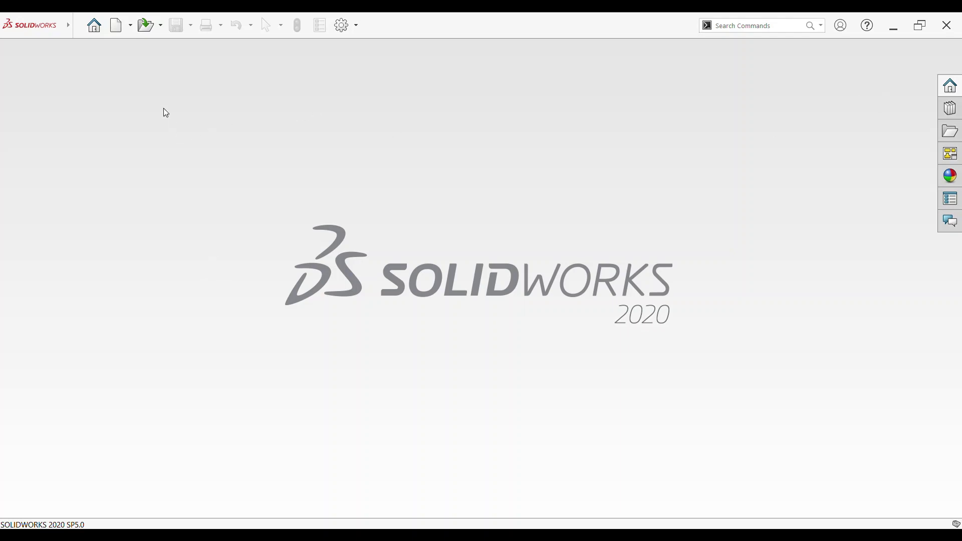
Step: Create a new blank part document, Part6
click(122, 25)
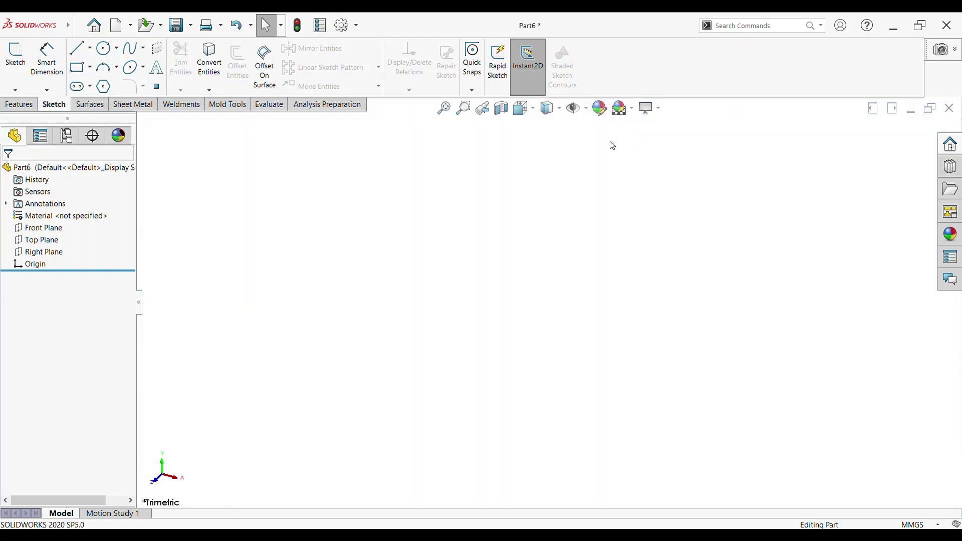
Step: Start a sketch on the Top Plane and draw a pentagon centred on the origin
click(15, 55)
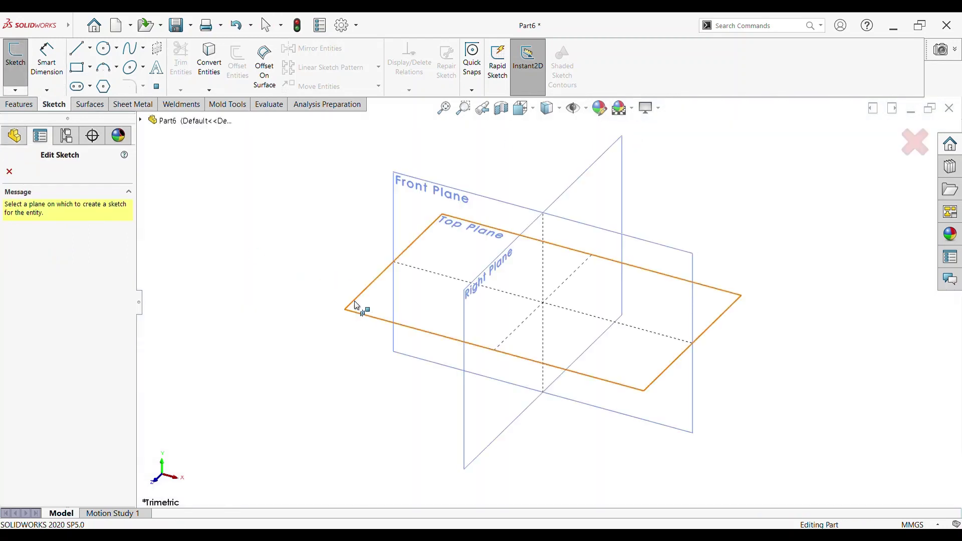
click(362, 309)
text(5)
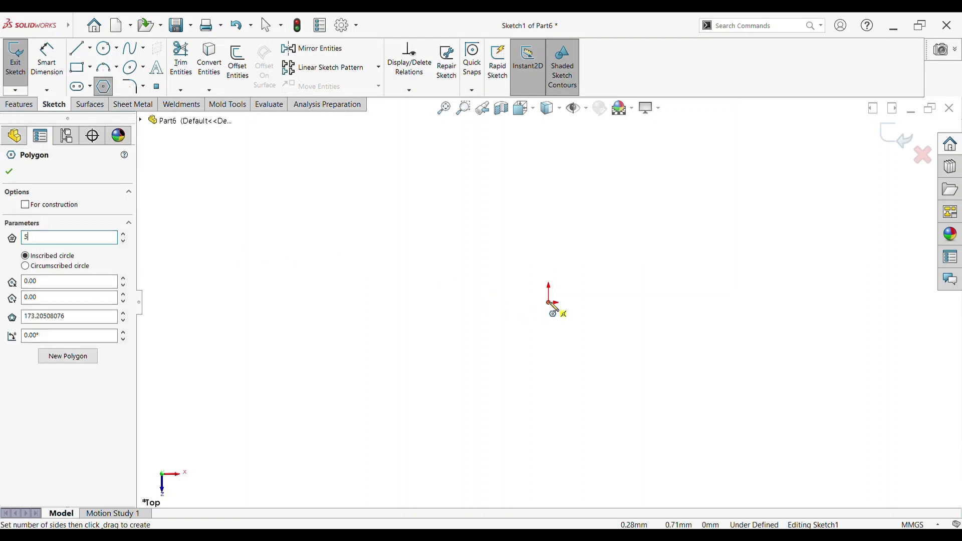
drag(551, 303, 473, 391)
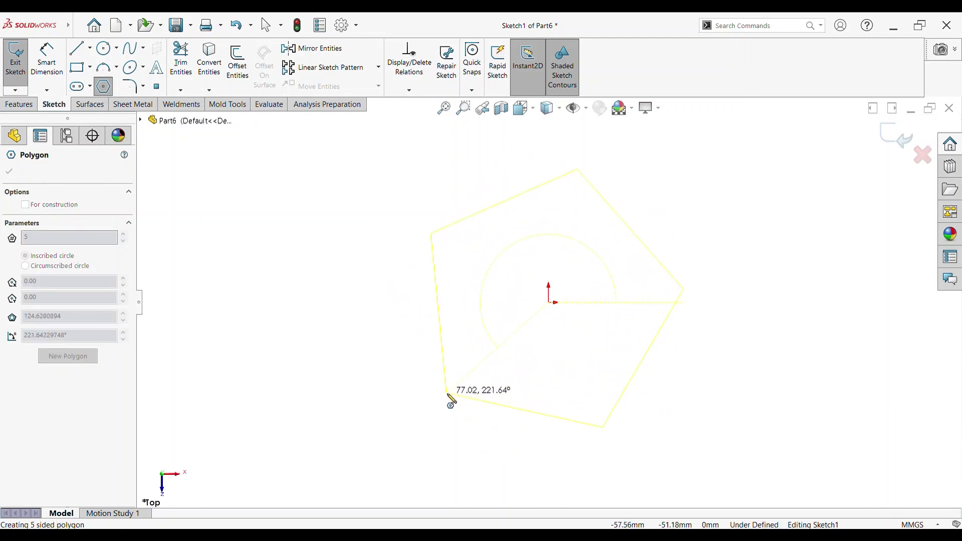
drag(473, 392, 467, 417)
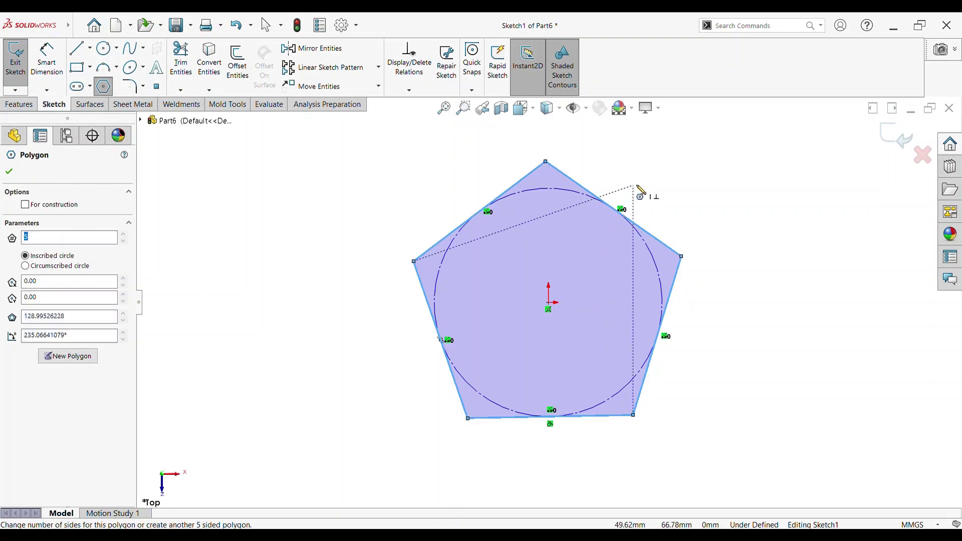
key(Escape)
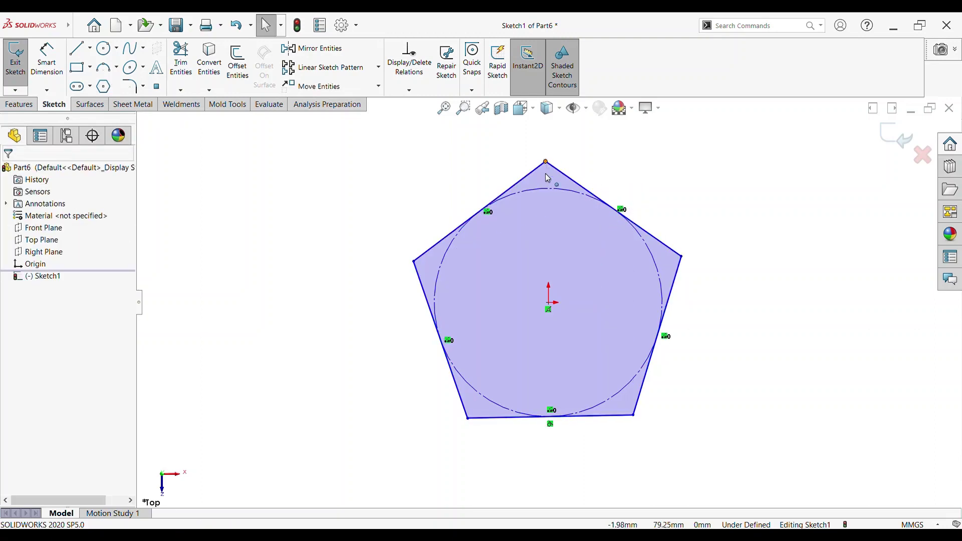
Step: Constrain the pentagon's top vertex vertically above the centre point
click(546, 161)
ctrl+click(548, 302)
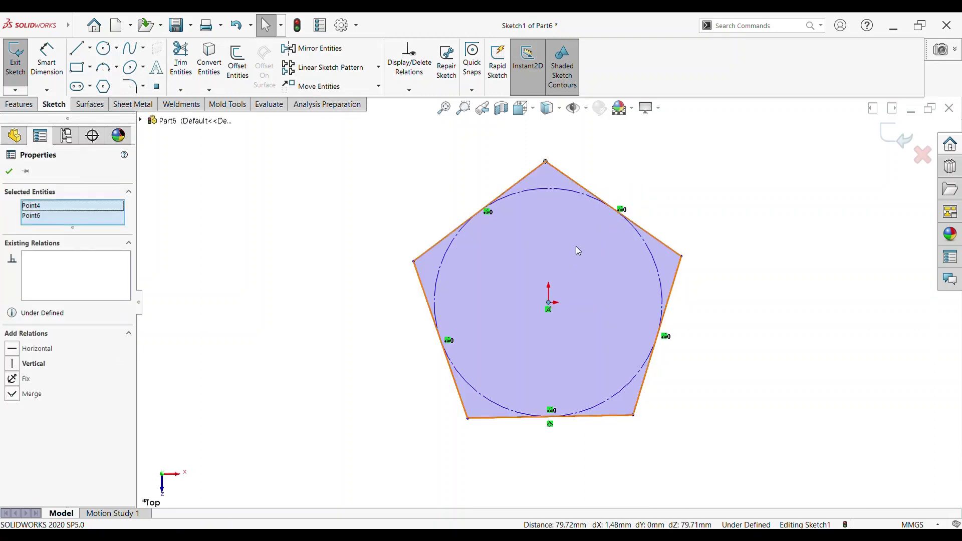
click(30, 363)
click(9, 171)
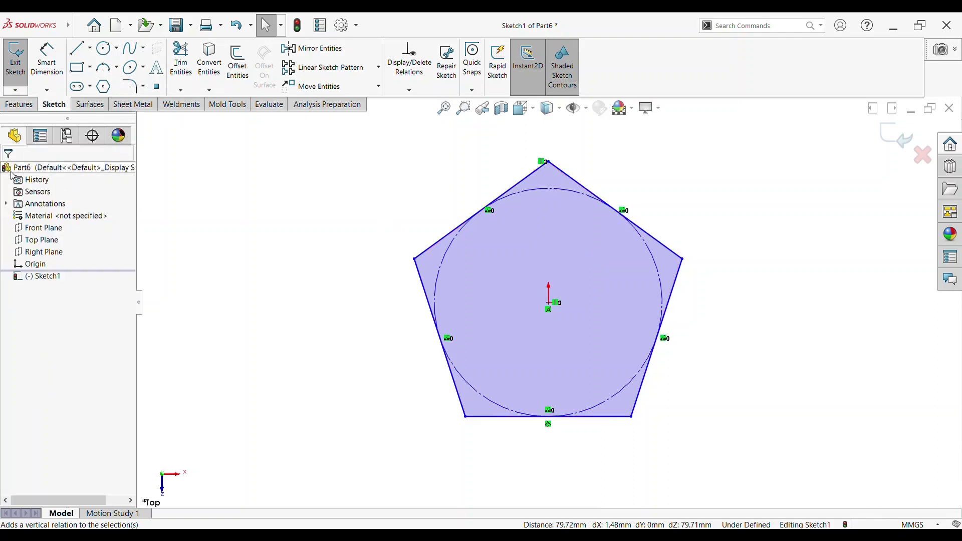
click(103, 86)
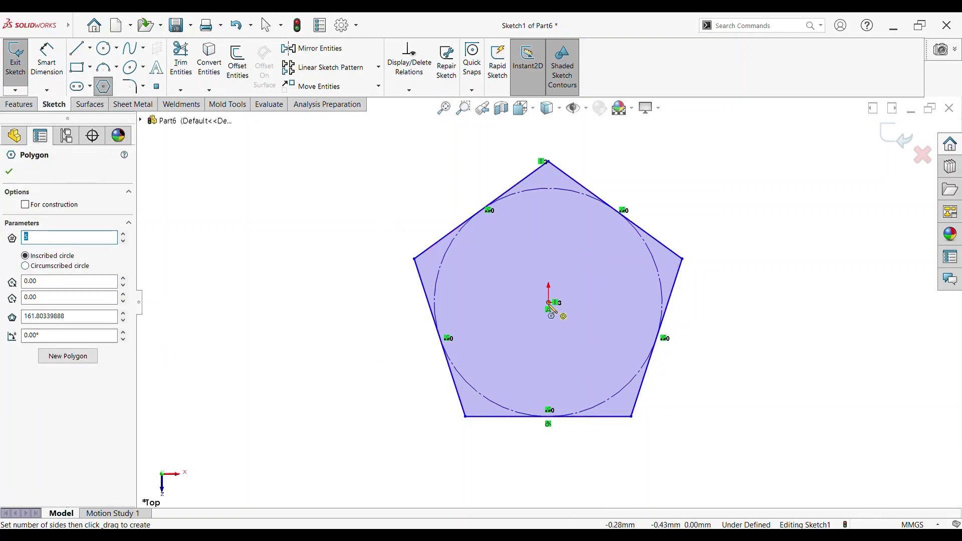
Step: Draw a smaller downward-pointing pentagon centred on the origin inside the first
drag(549, 304, 555, 370)
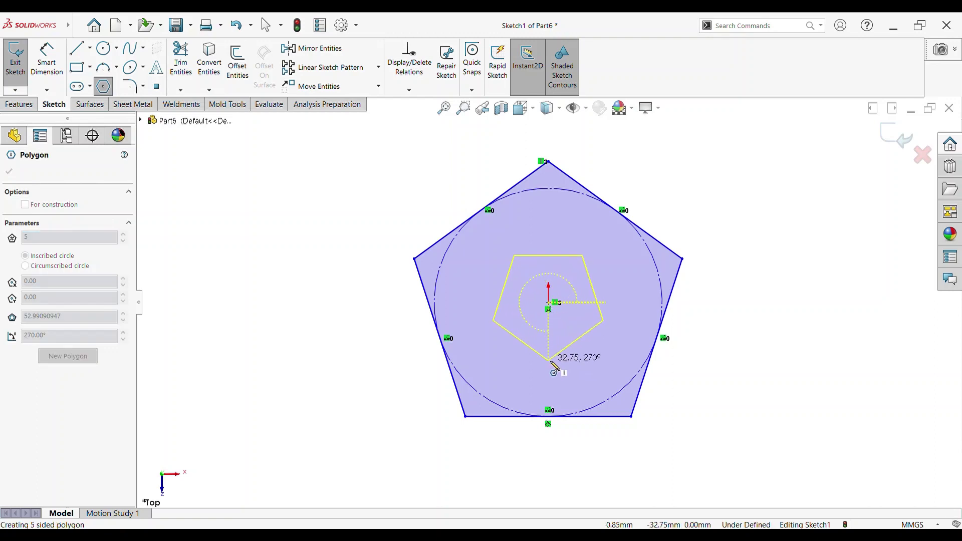
click(555, 371)
key(Escape)
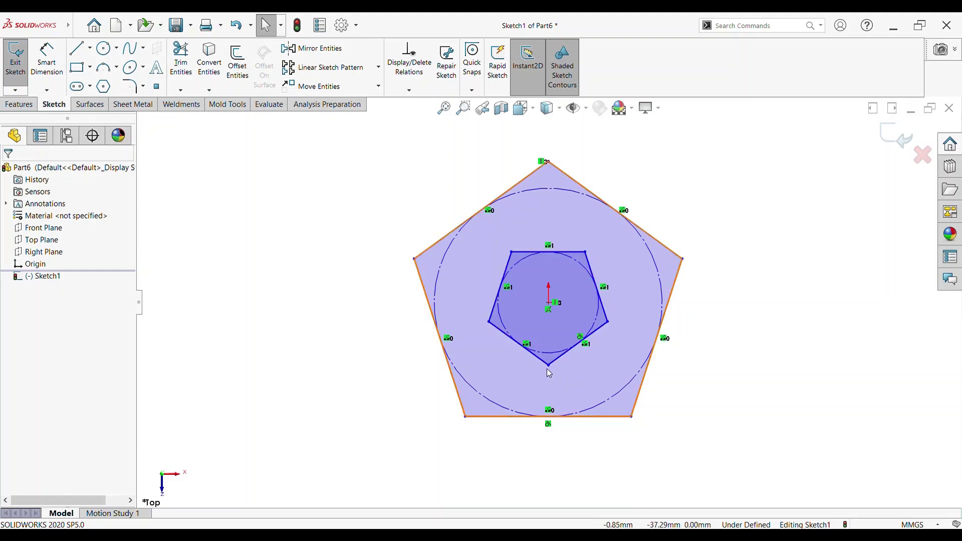
Step: Align the inner pentagon's bottom vertex vertically with the outer bottom edge's midpoint
click(548, 397)
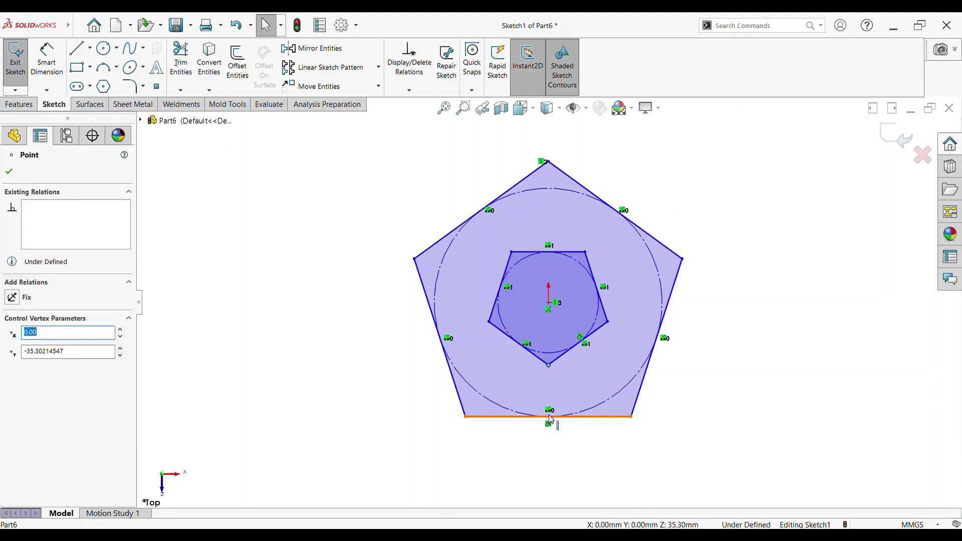
ctrl+click(549, 417)
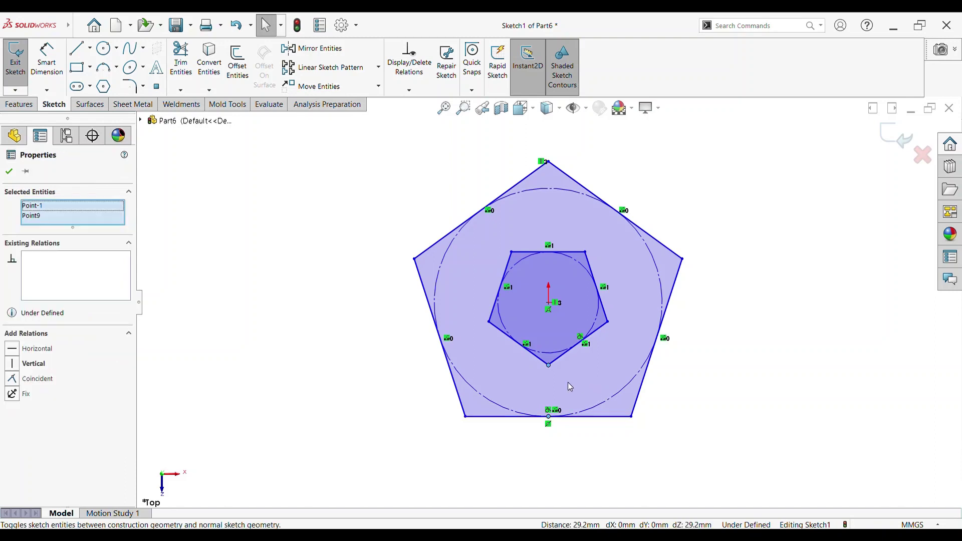
click(15, 371)
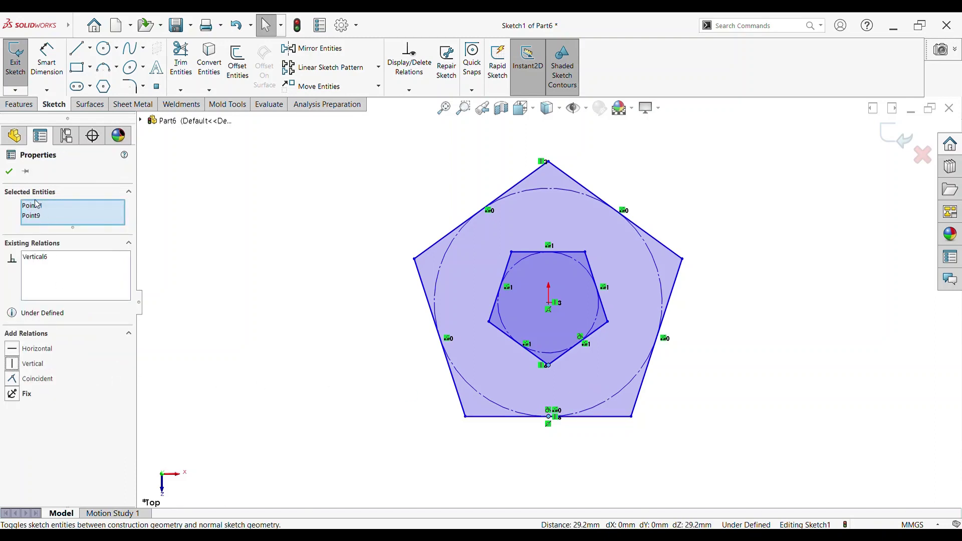
click(11, 173)
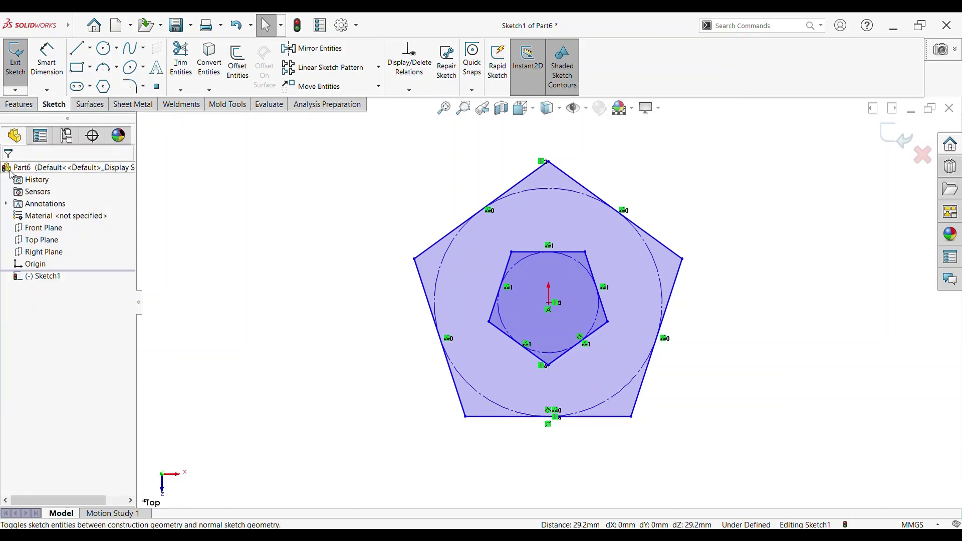
Step: Dimension the outer pentagon's bottom edge at 100 mm
click(46, 60)
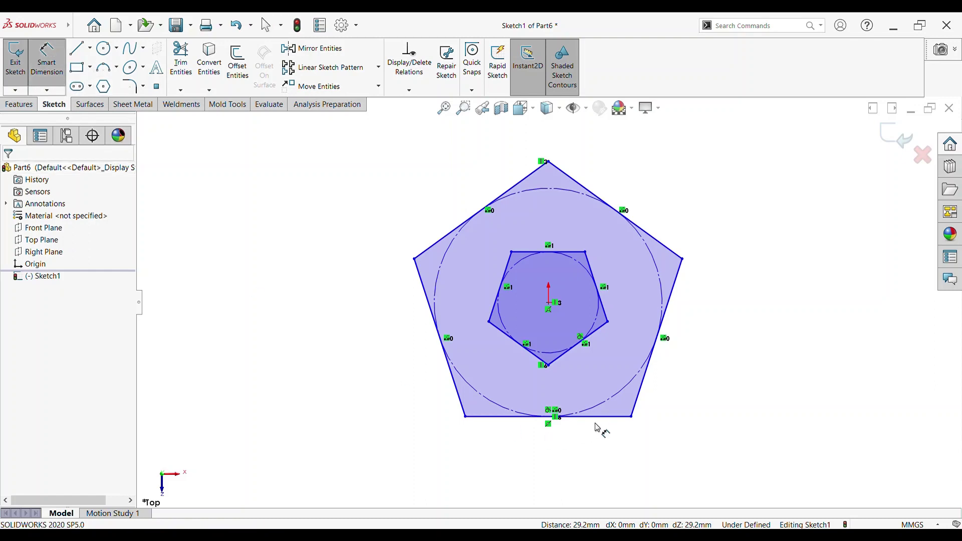
click(562, 436)
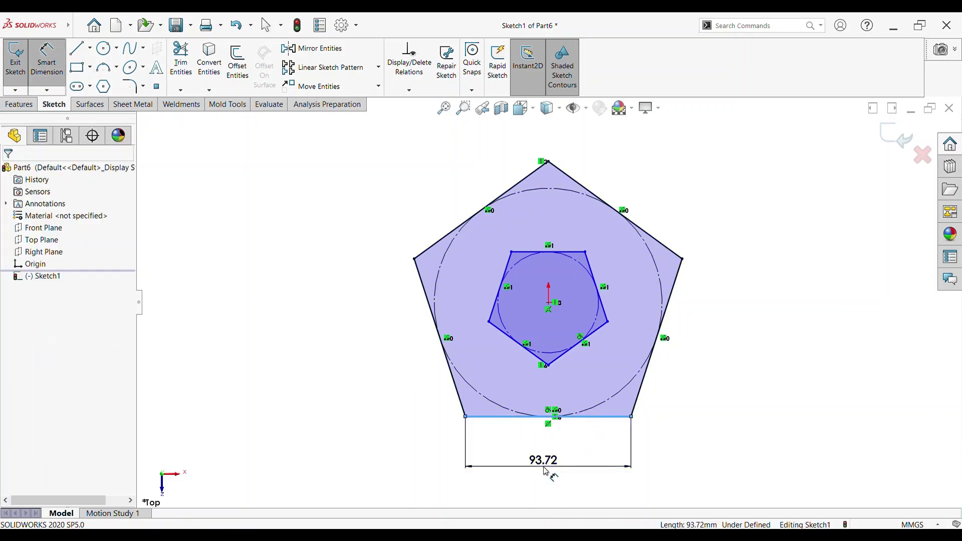
click(545, 471)
text(100)
key(Return)
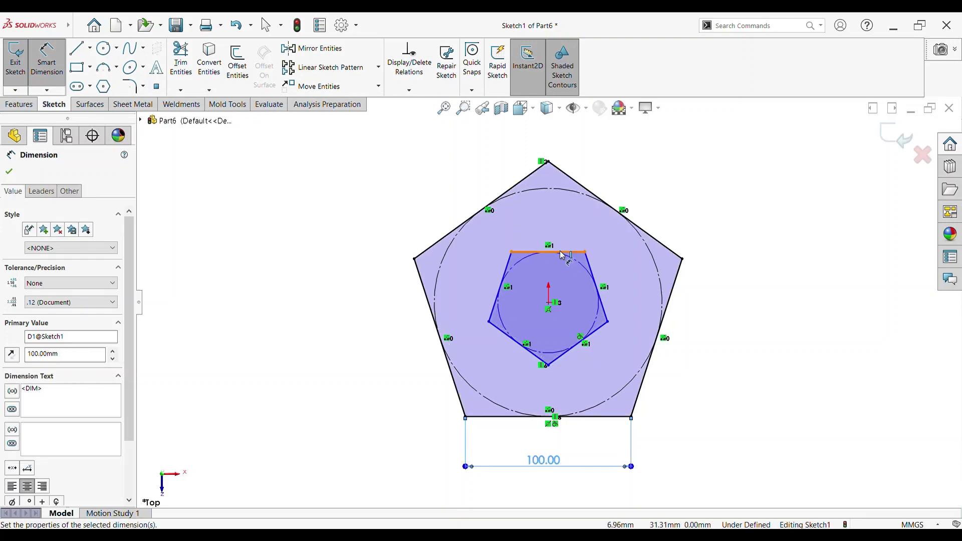
Step: Dimension the inner pentagon's top edge at 50, then change it to 45 mm
click(558, 231)
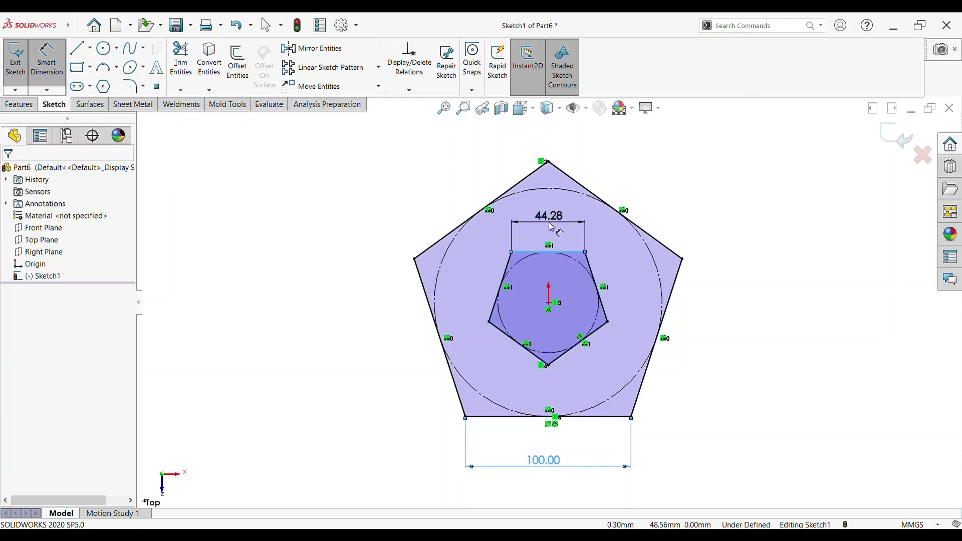
click(551, 226)
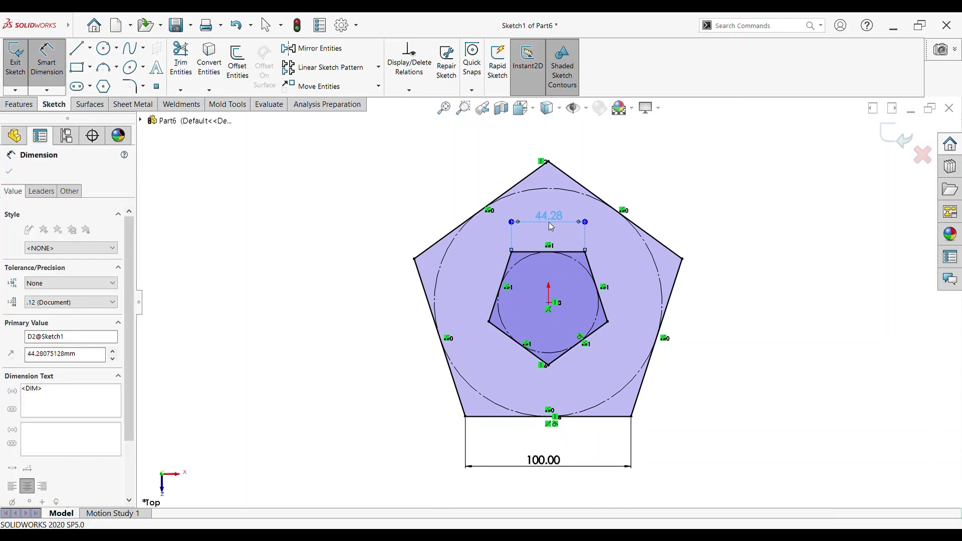
text(50)
key(Return)
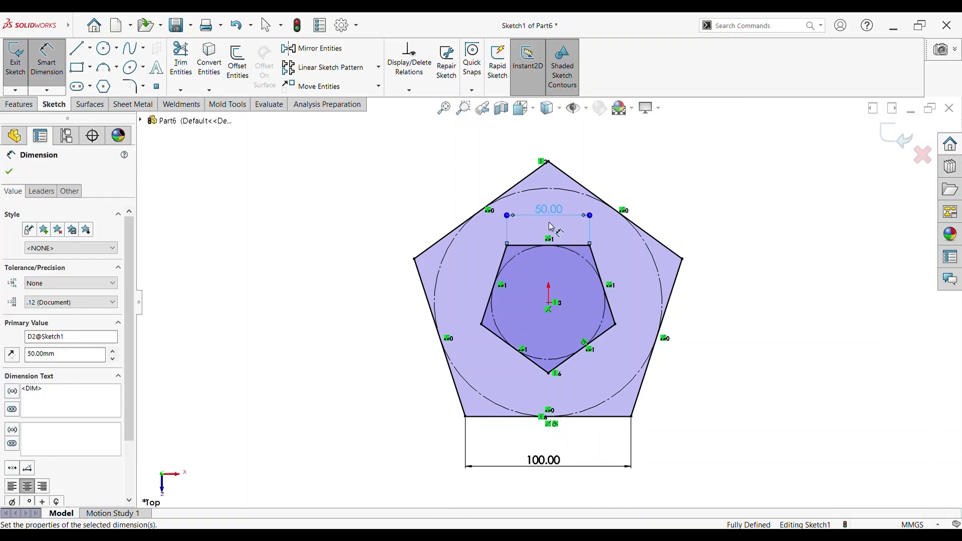
key(Escape)
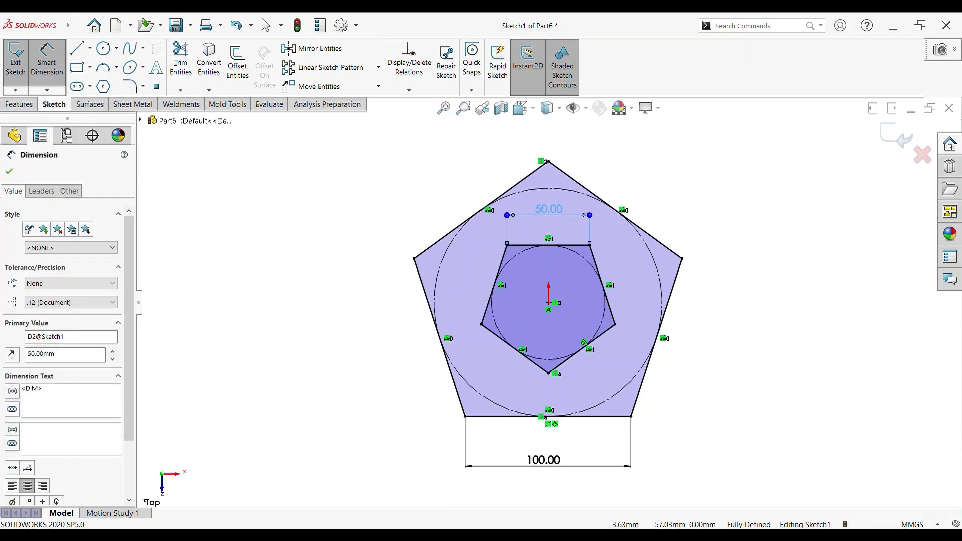
click(550, 213)
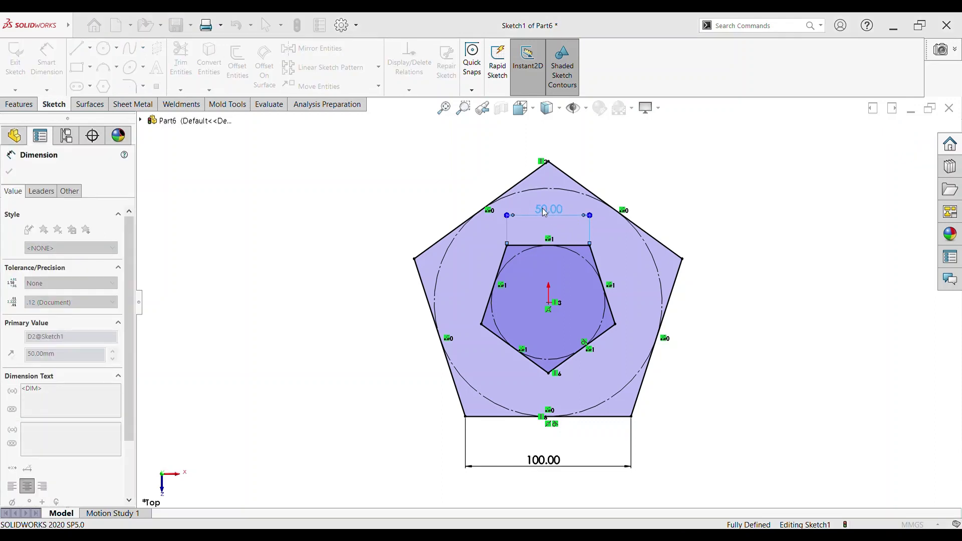
text(45)
key(Return)
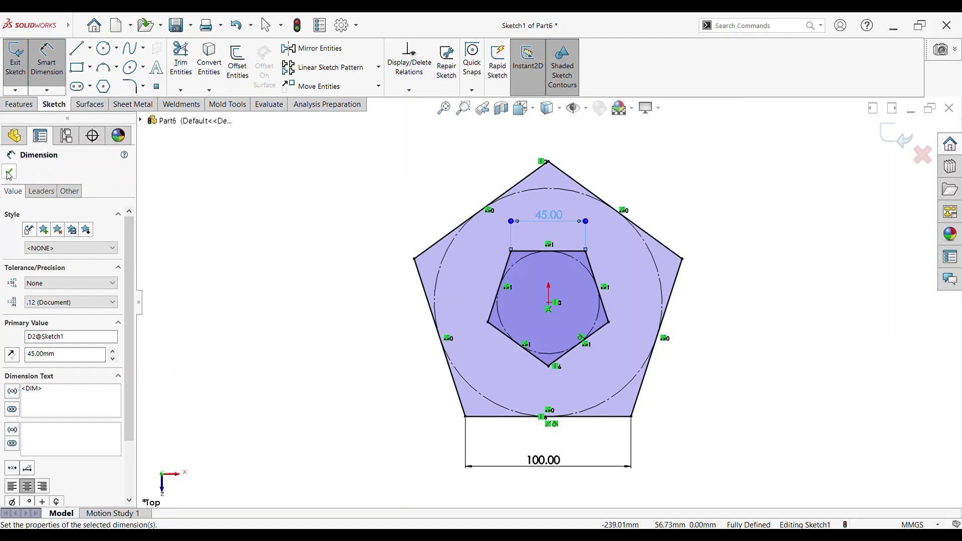
click(9, 173)
Step: Convert all existing sketch geometry to construction geometry
key(f)
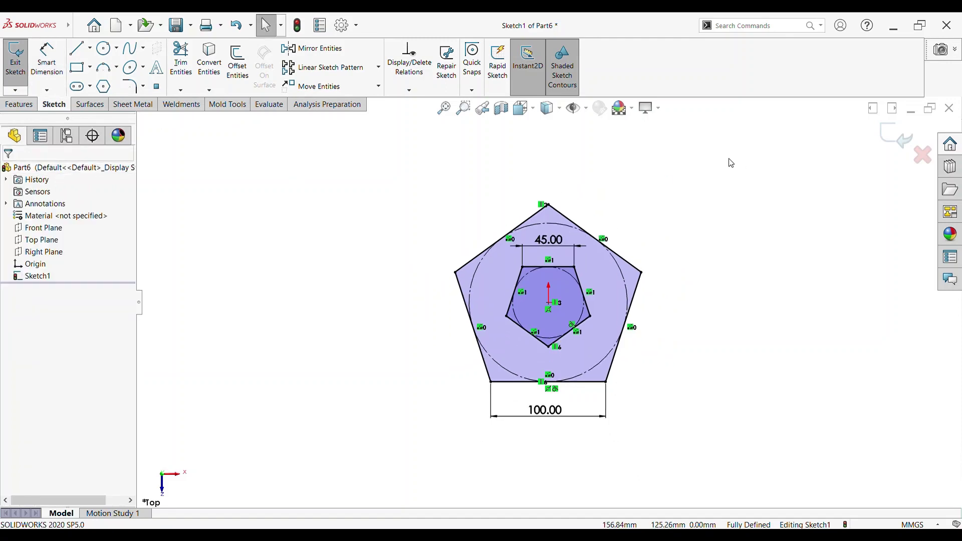
drag(731, 163, 342, 443)
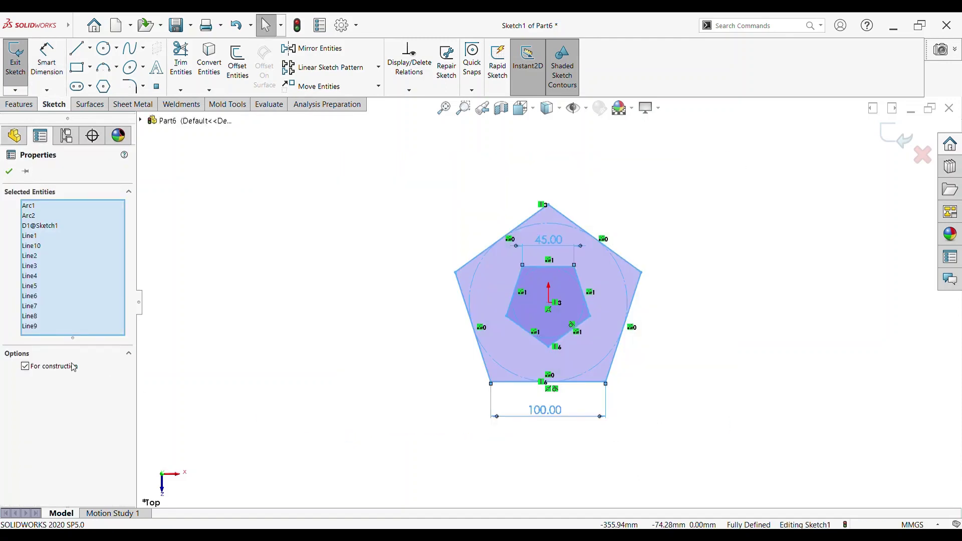
click(25, 366)
click(25, 367)
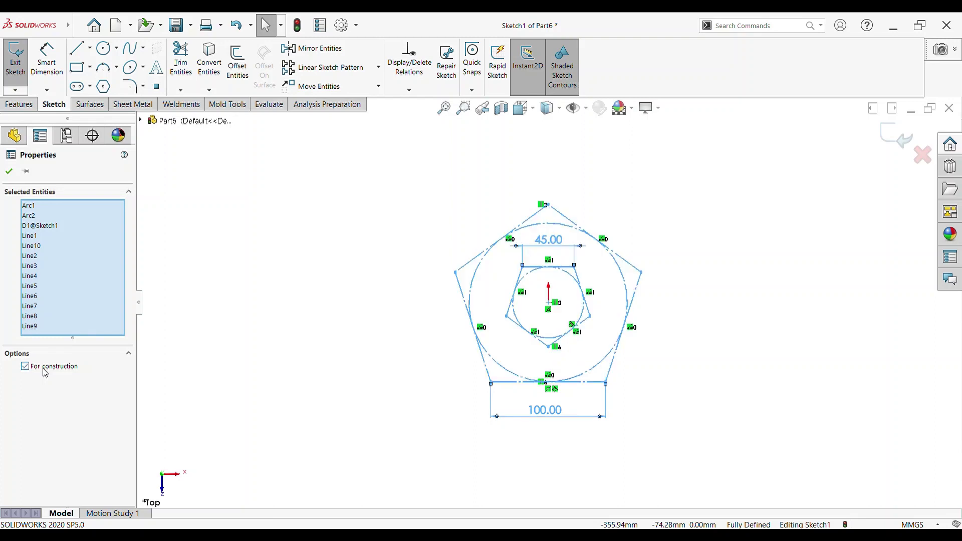
click(10, 172)
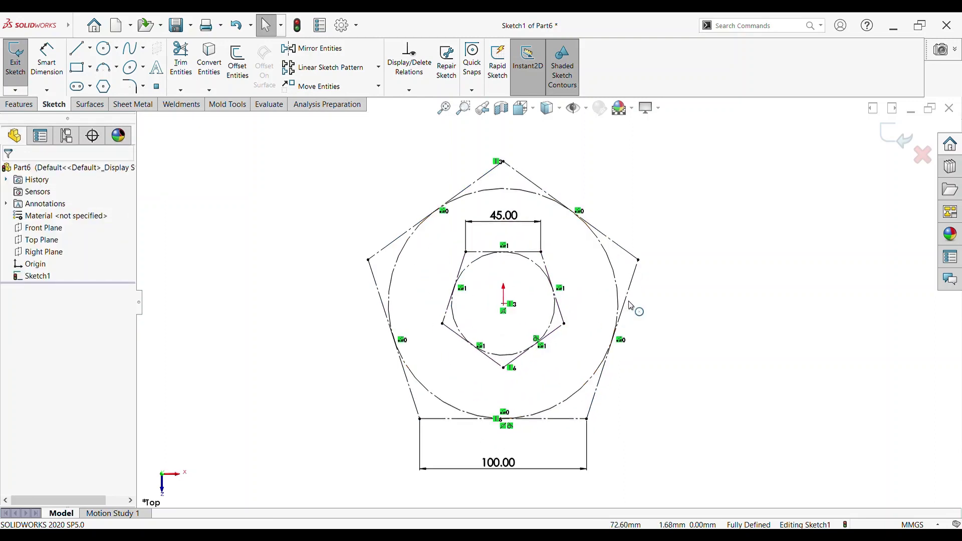
scroll(633, 307, down, 2)
Step: Draw a vertical construction centreline and a diagonal construction line from the centre
click(93, 54)
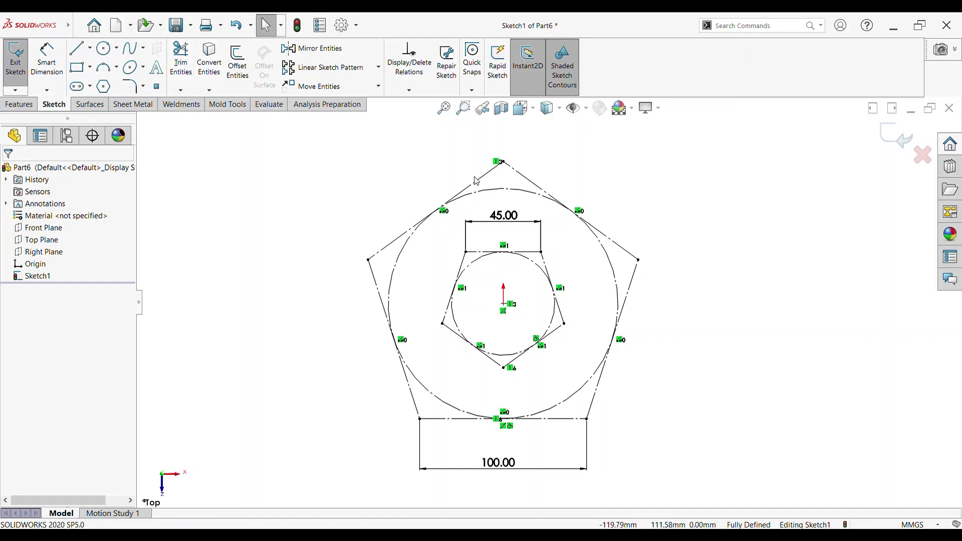
click(503, 161)
click(504, 303)
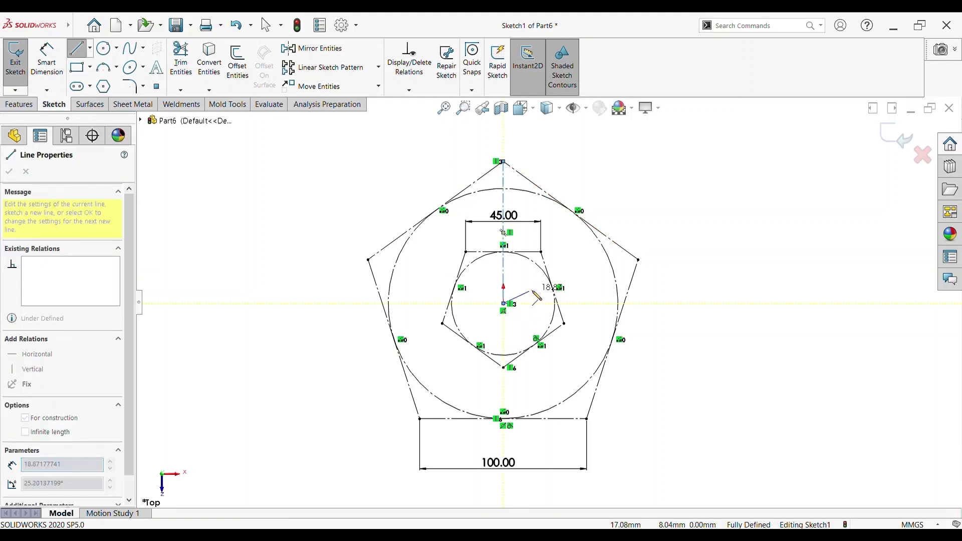
scroll(536, 297, down, 1)
scroll(536, 296, down, 1)
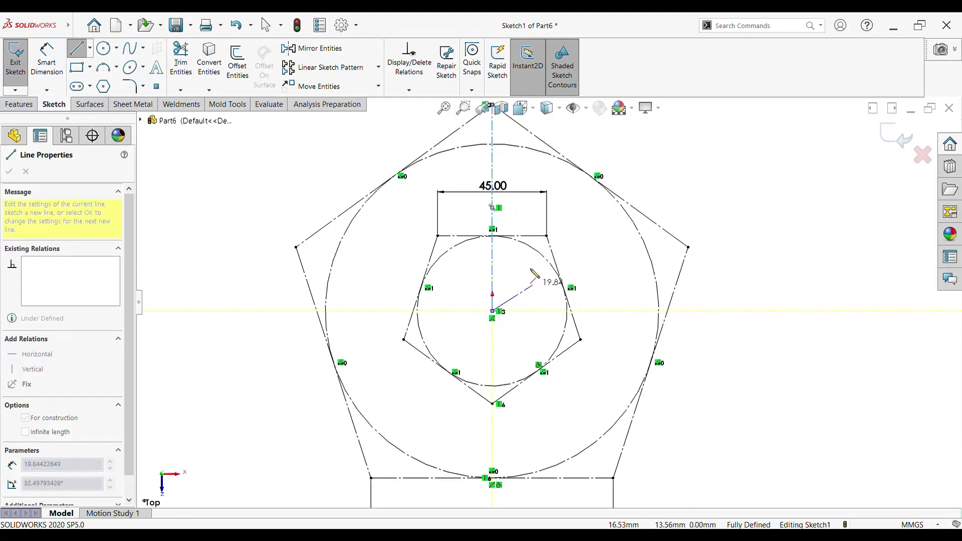
click(546, 235)
key(Escape)
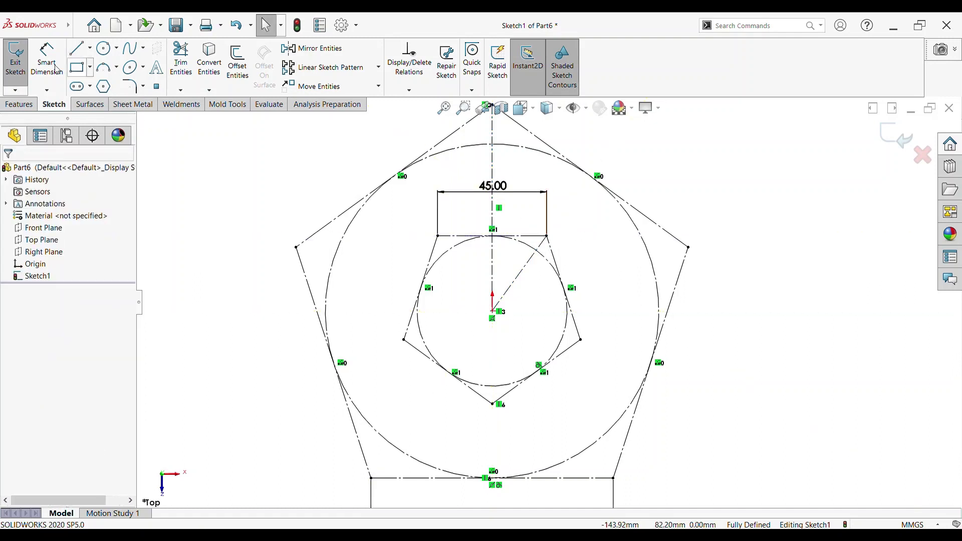
Step: Dimension the diagonal line at 36° from the vertical centreline
click(57, 70)
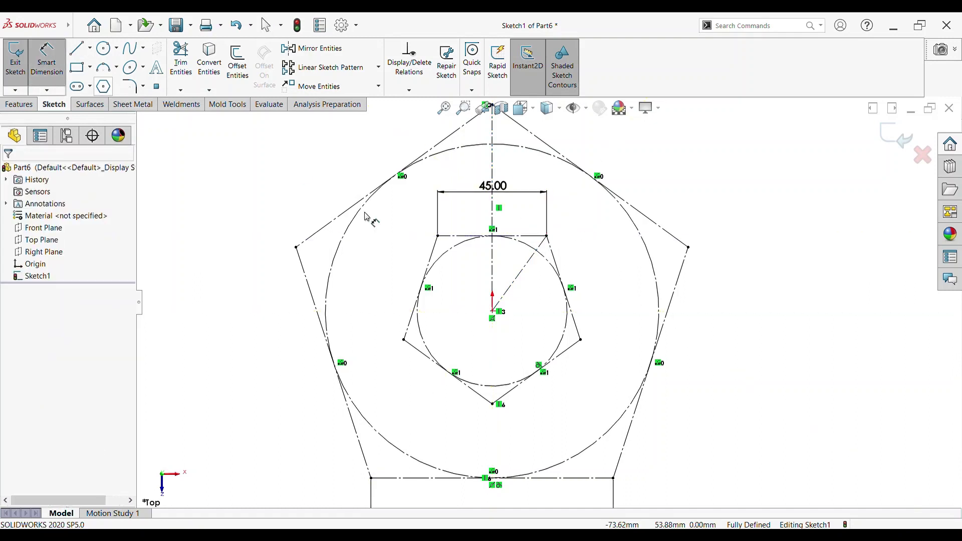
click(513, 282)
click(516, 273)
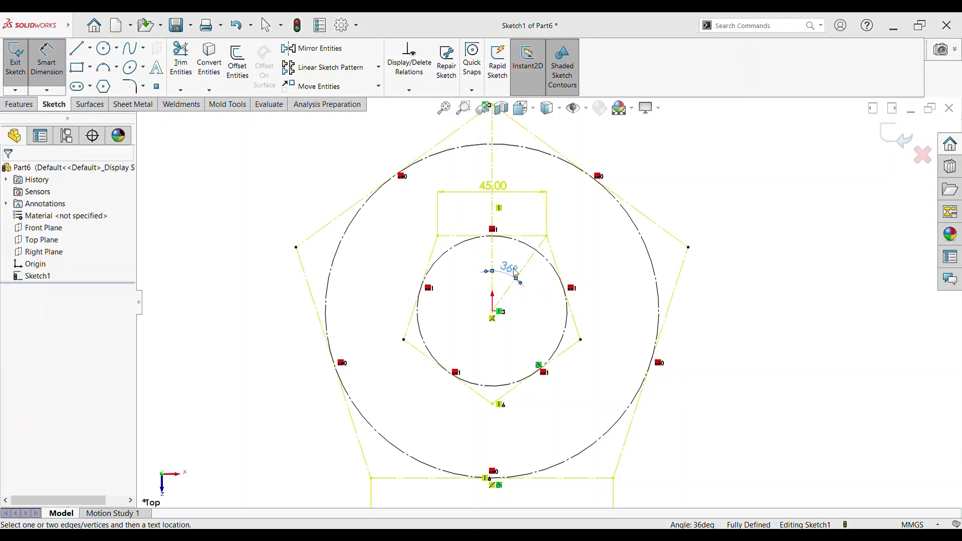
key(Escape)
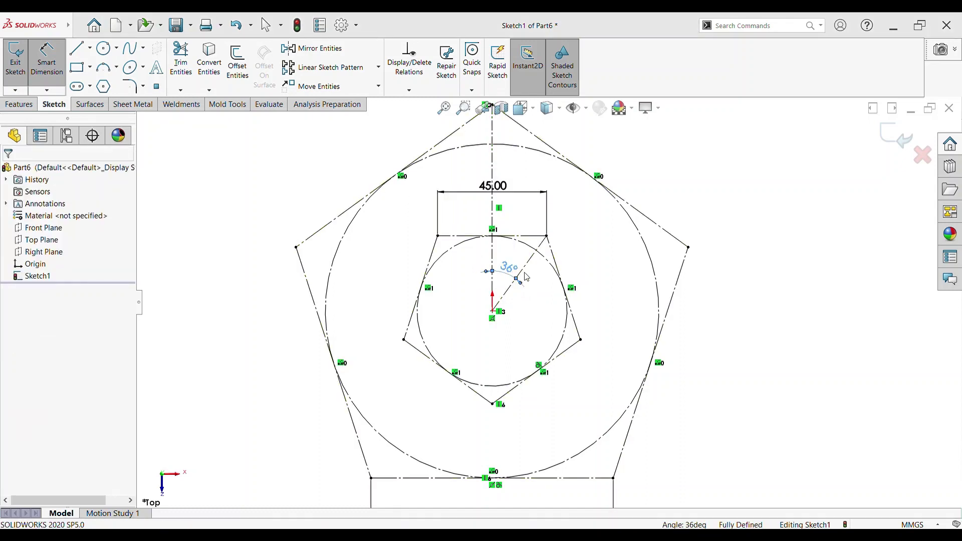
click(526, 277)
scroll(531, 276, up, 2)
Step: Draw the star's first edges from the top vertex around the right side to the bottom inner point
scroll(621, 182, down, 1)
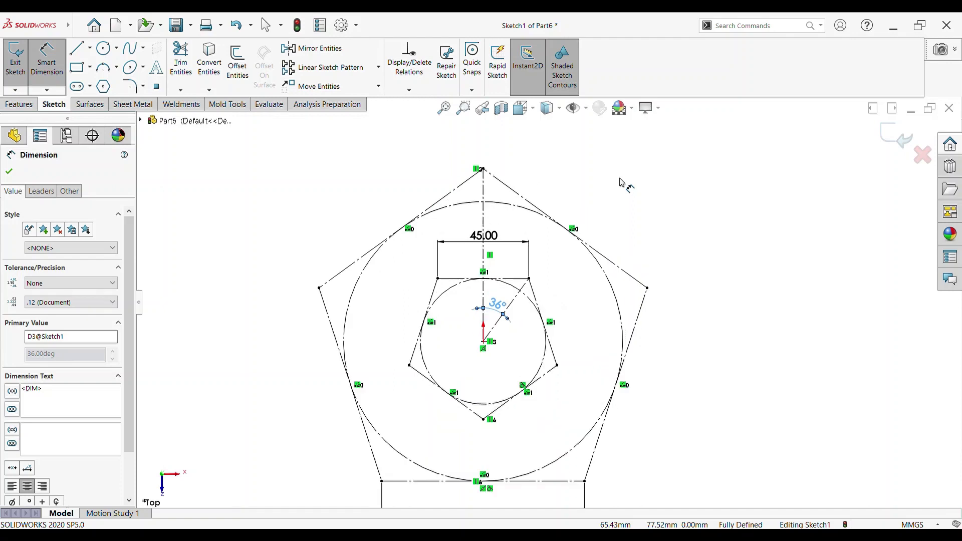
key(l)
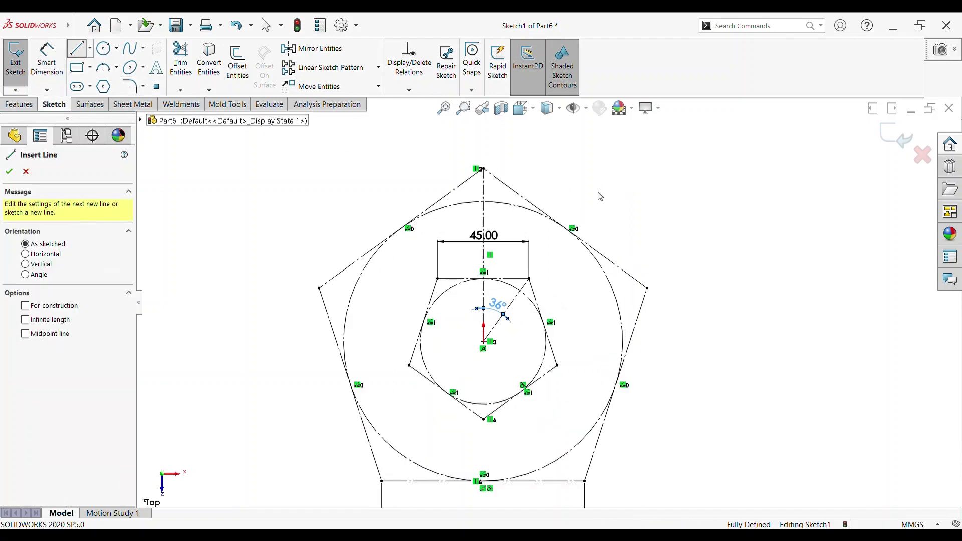
click(482, 169)
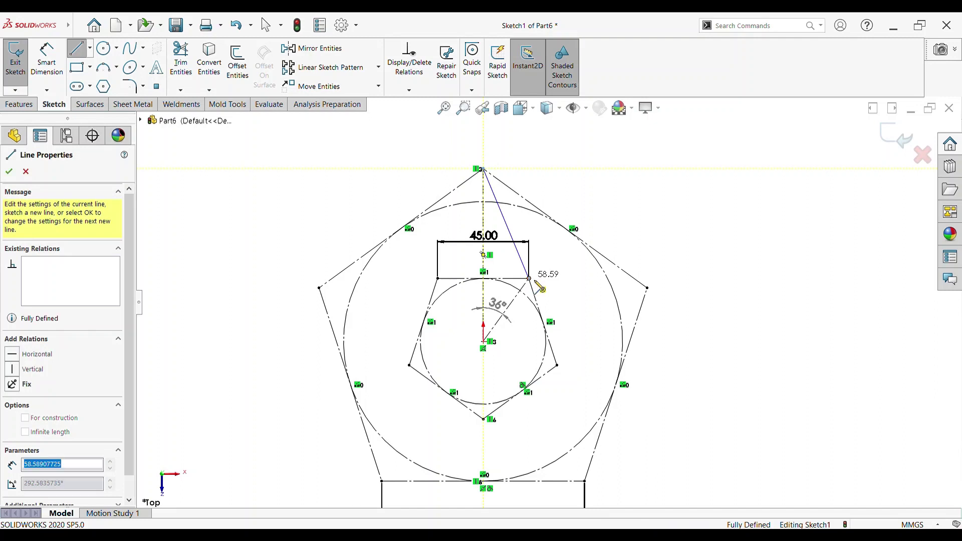
click(529, 278)
double_click(647, 288)
click(647, 288)
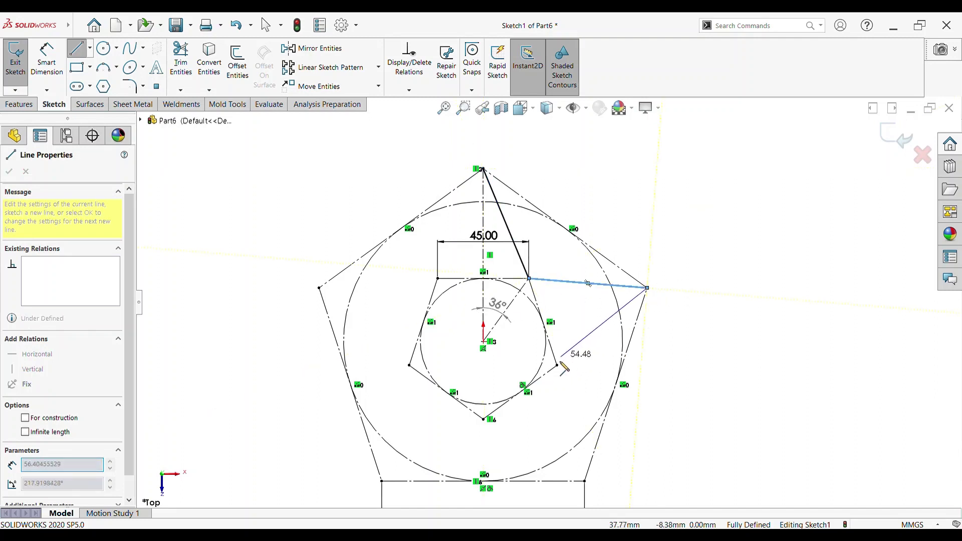
click(557, 366)
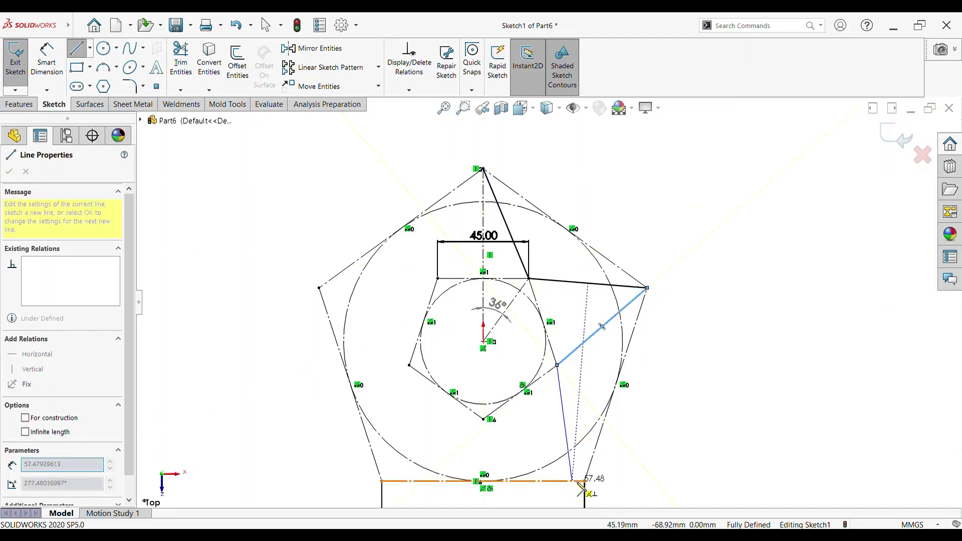
click(584, 481)
click(483, 420)
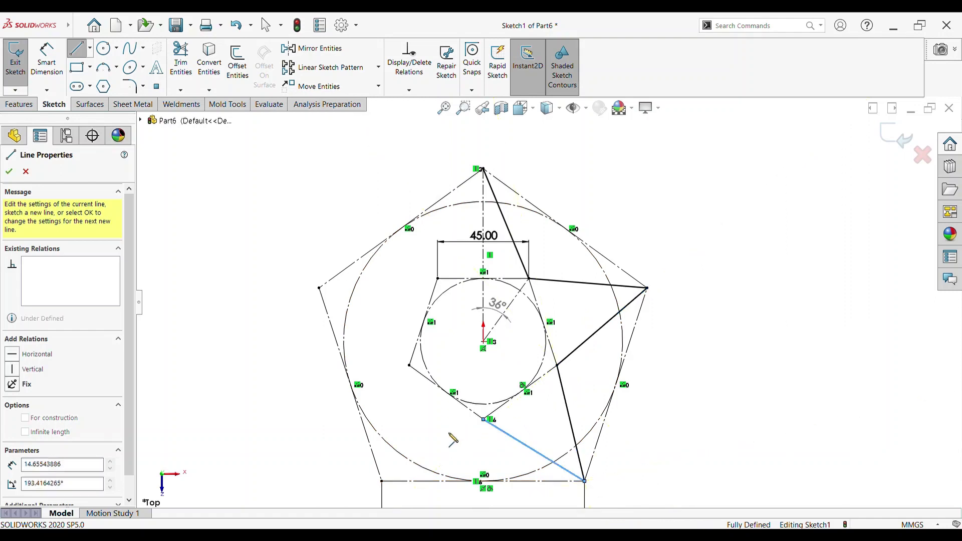
Step: Finish the star through the bottom-left and left vertices, closing it at the top vertex
click(382, 481)
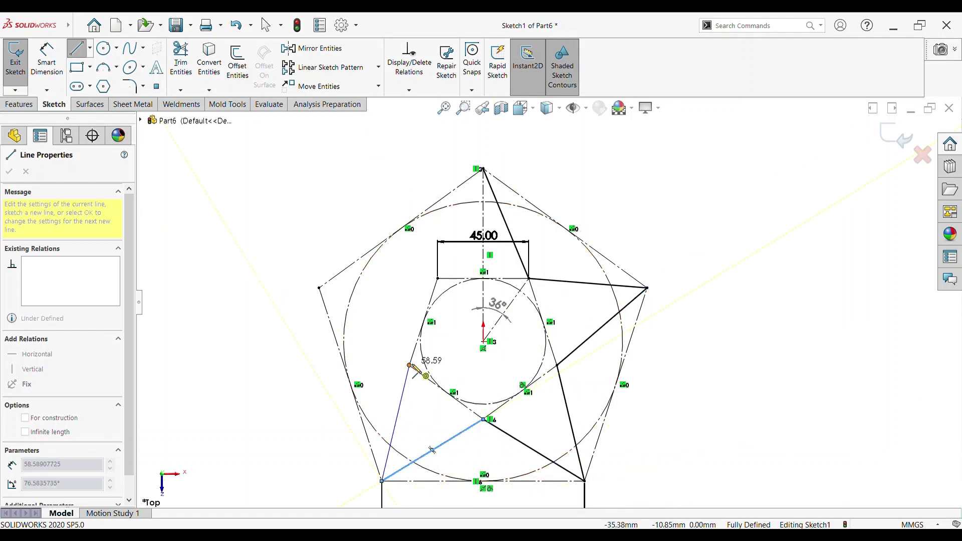
click(409, 366)
click(319, 288)
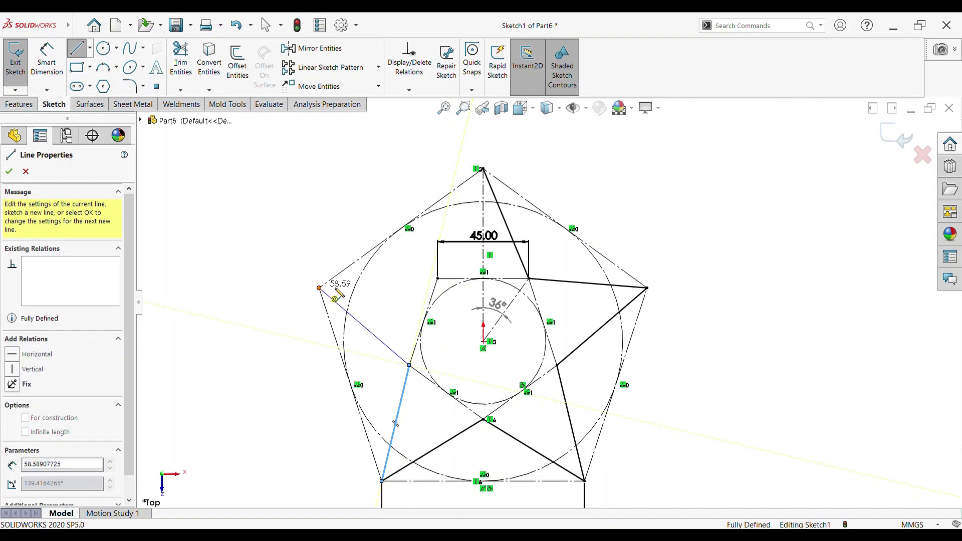
click(437, 278)
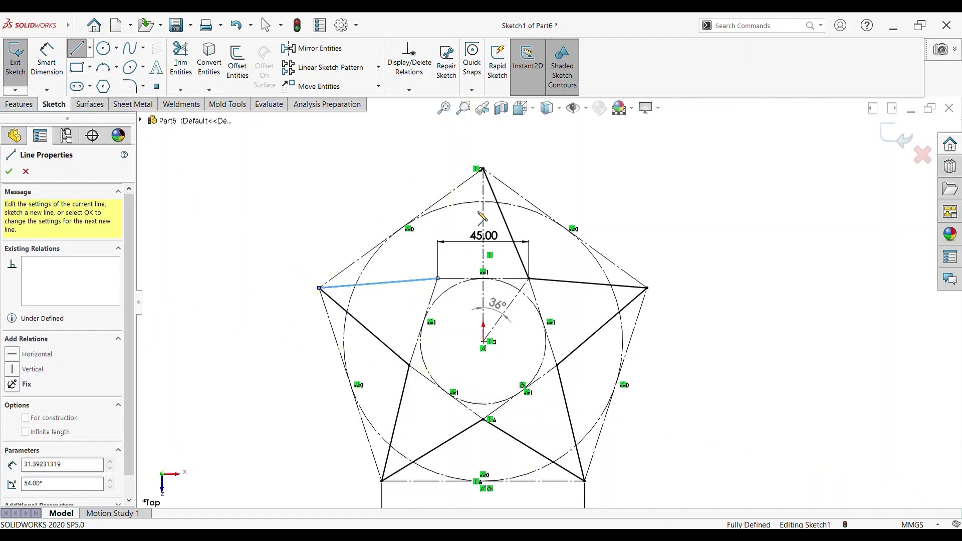
click(484, 169)
key(Escape)
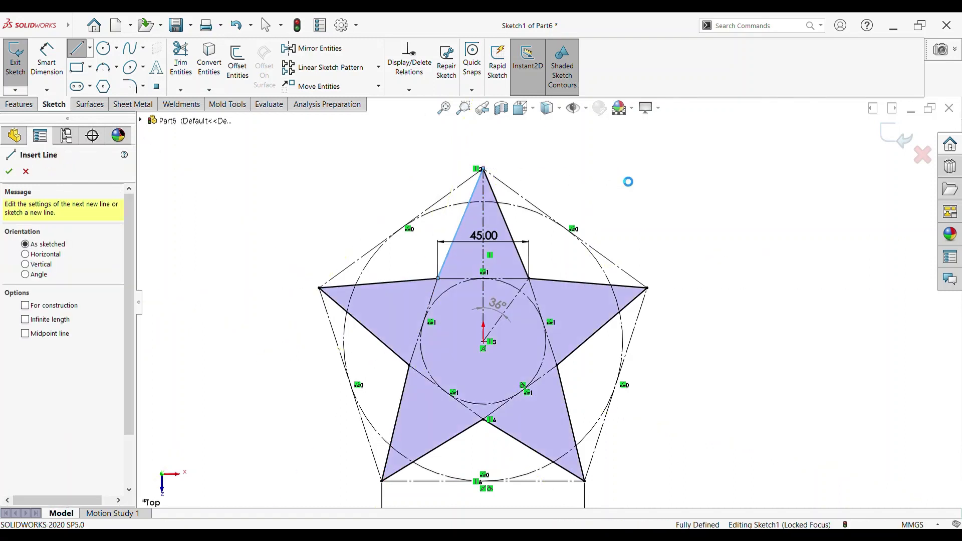
key(Escape)
scroll(547, 303, up, 2)
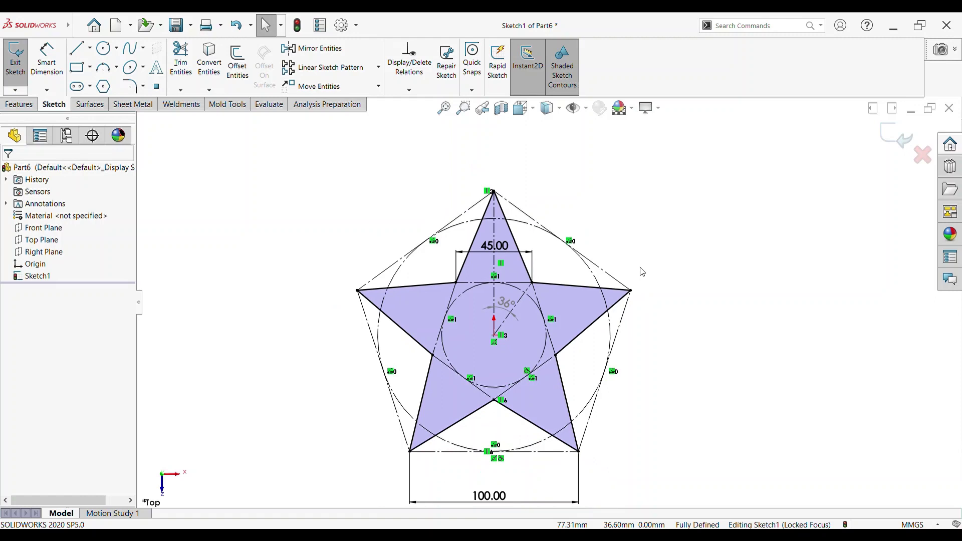
Step: Orbit to a tilted view and exit the finished star sketch
mouse_move(694, 362)
middle_down()
mouse_move(732, 251)
mouse_move(681, 224)
mouse_move(740, 214)
mouse_move(723, 264)
mouse_move(732, 266)
mouse_move(723, 266)
middle_up()
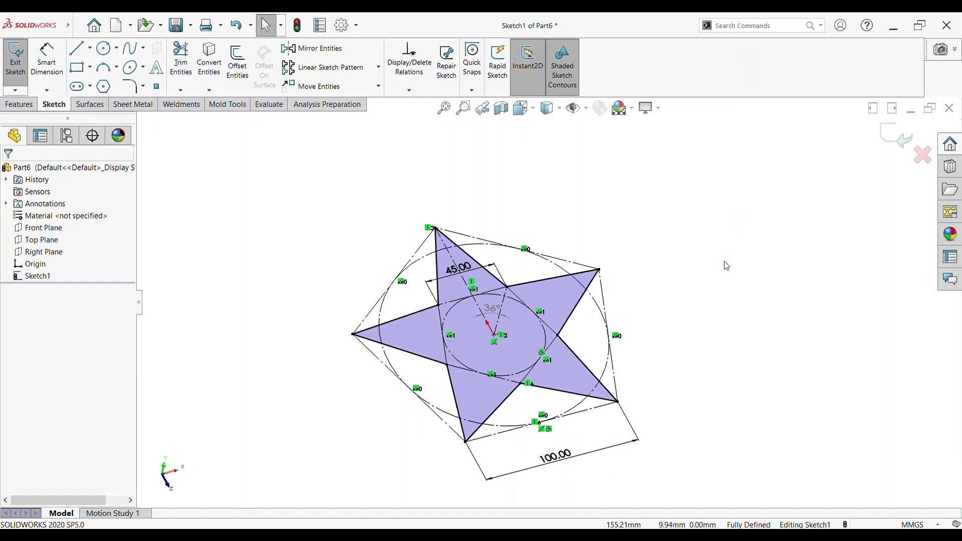
click(896, 135)
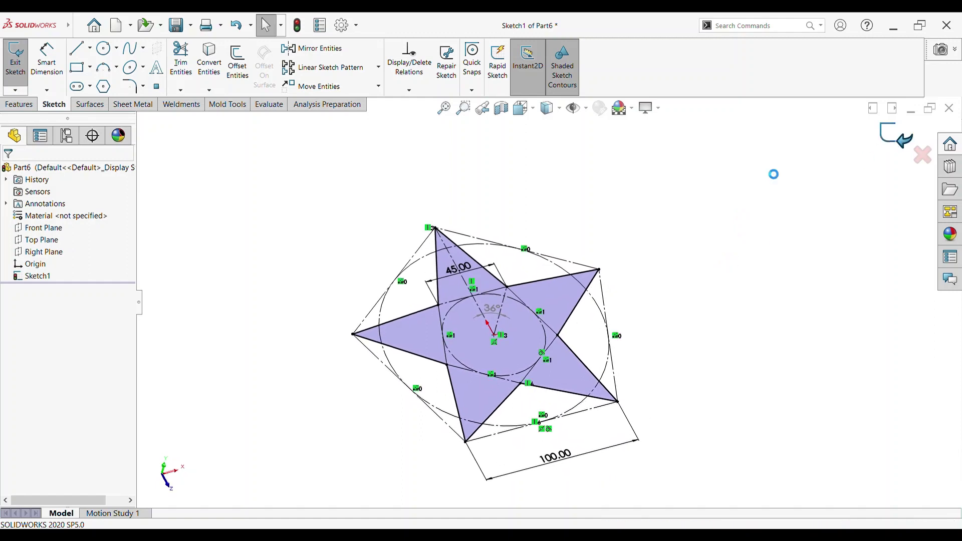
Step: Create Plane1 offset 25 mm from the Top Plane and view it normal
click(31, 241)
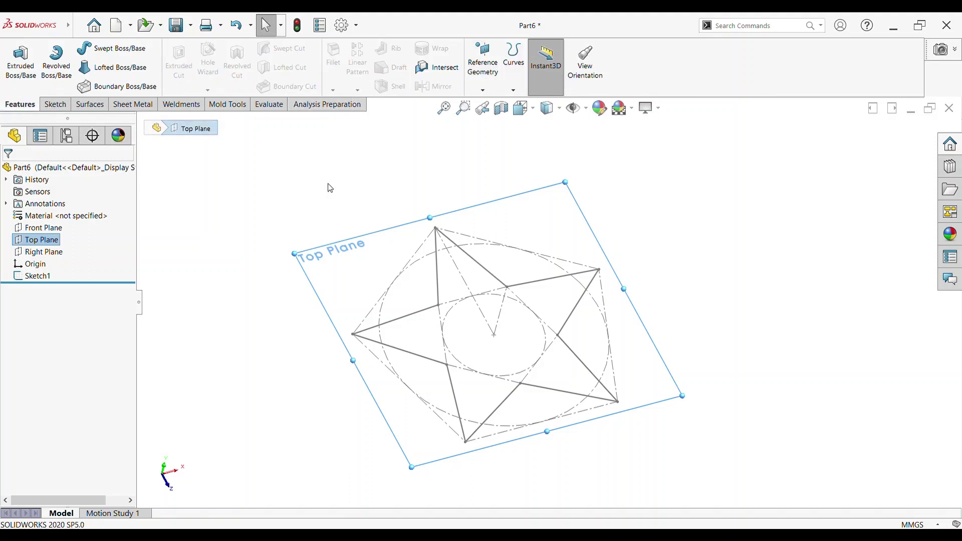
right_drag(745, 365, 687, 428)
mouse_move(687, 428)
middle_down()
mouse_move(676, 451)
mouse_move(661, 332)
mouse_move(666, 341)
middle_up()
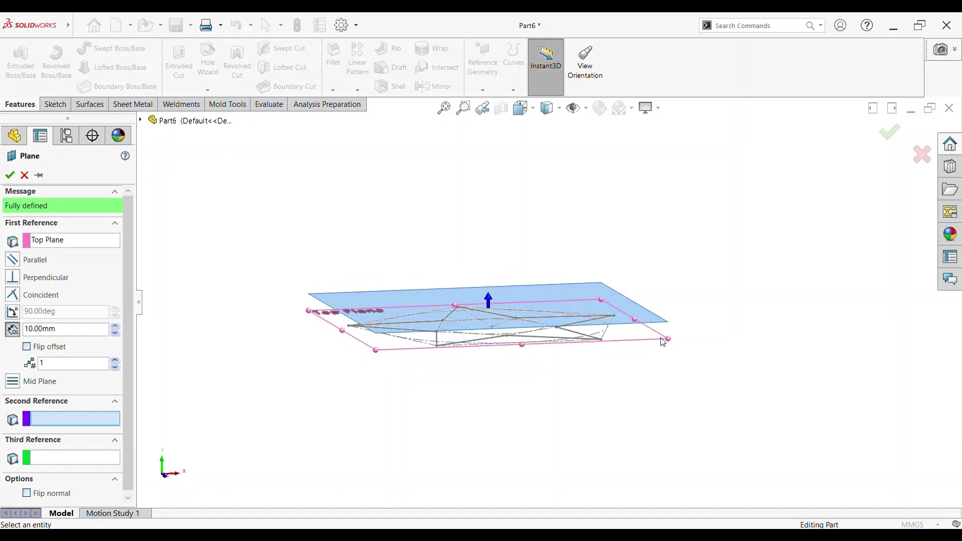
drag(55, 329, 2, 333)
text(25)
key(Return)
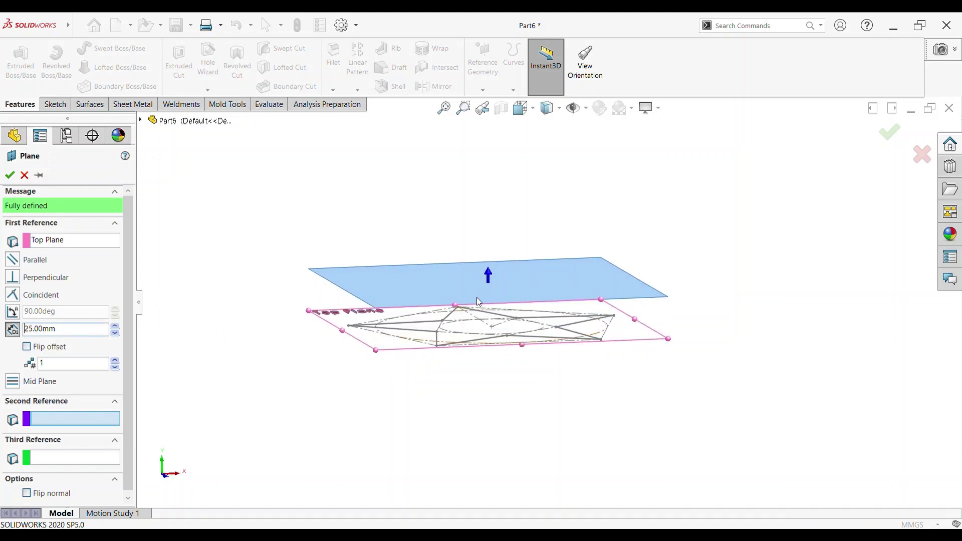
click(9, 175)
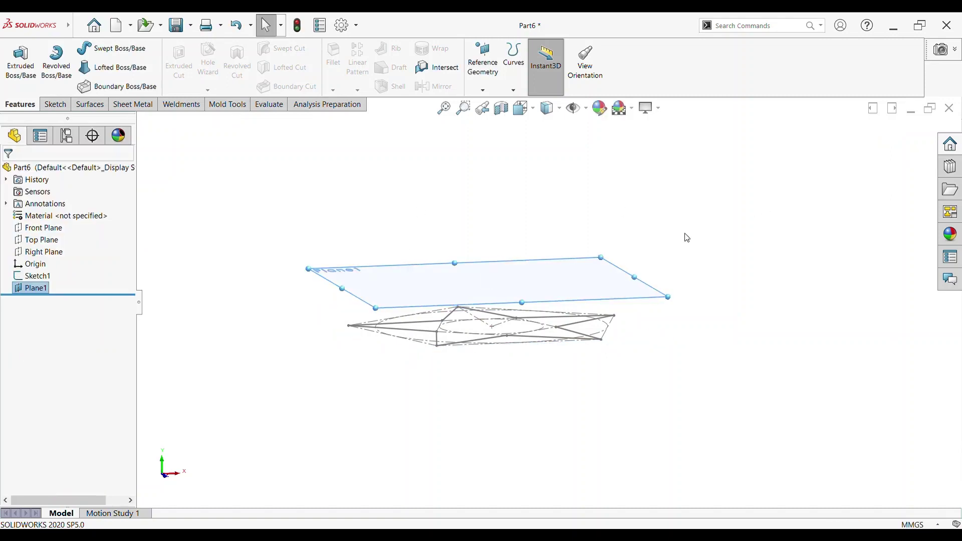
key(ctrl+8)
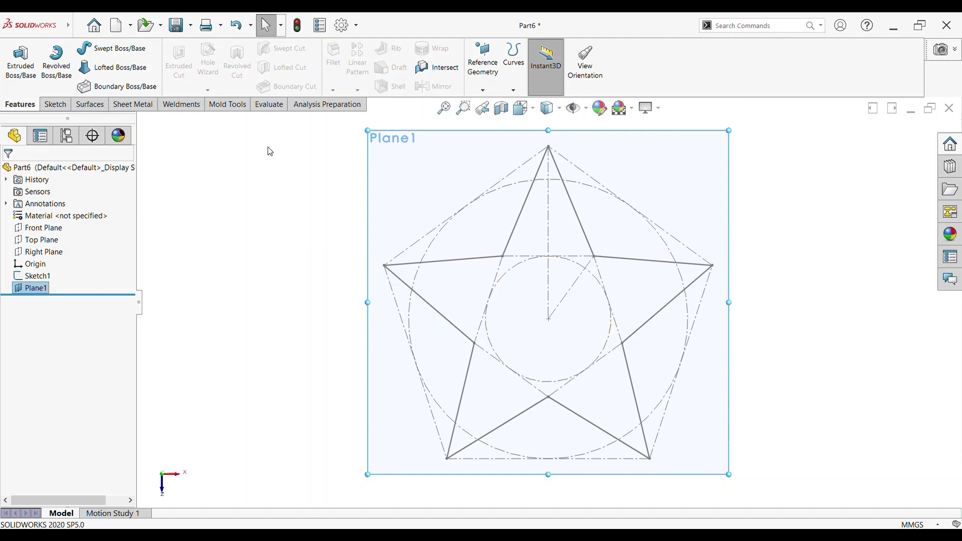
Step: Sketch a single point at the star's centre on Plane1 as Sketch2
click(57, 104)
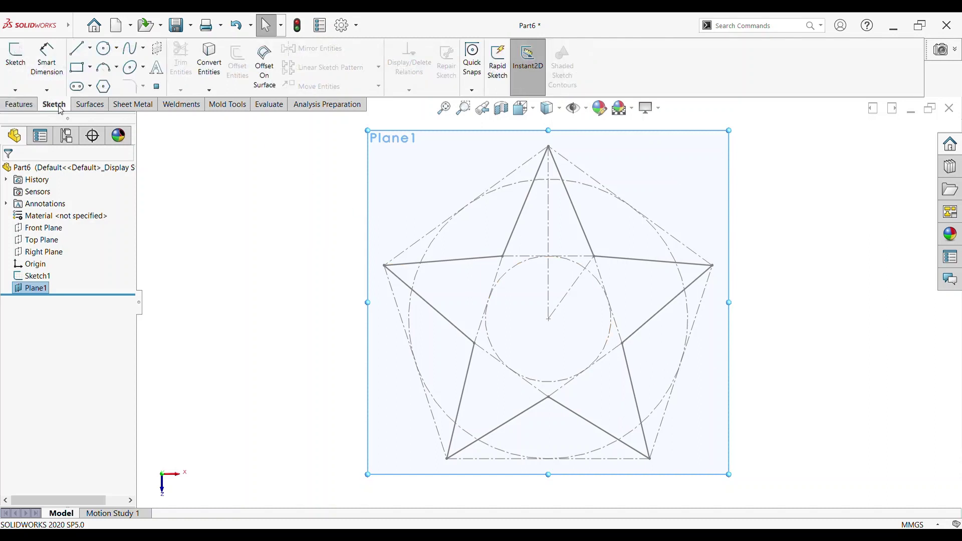
click(15, 57)
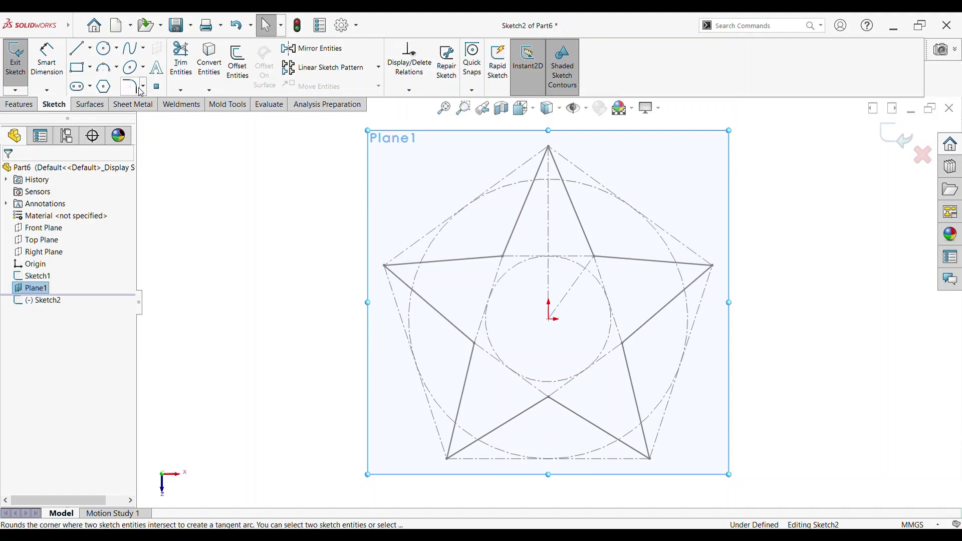
click(157, 86)
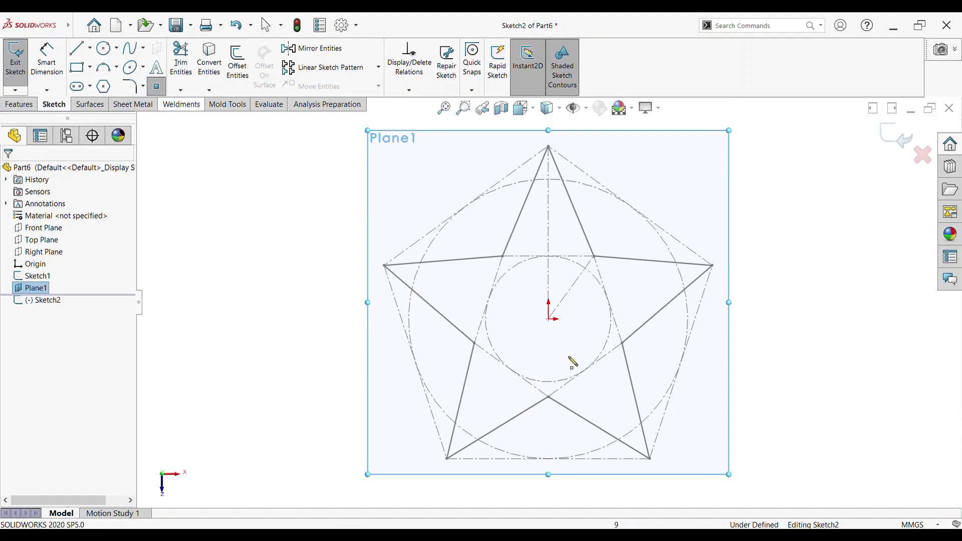
click(548, 319)
key(Escape)
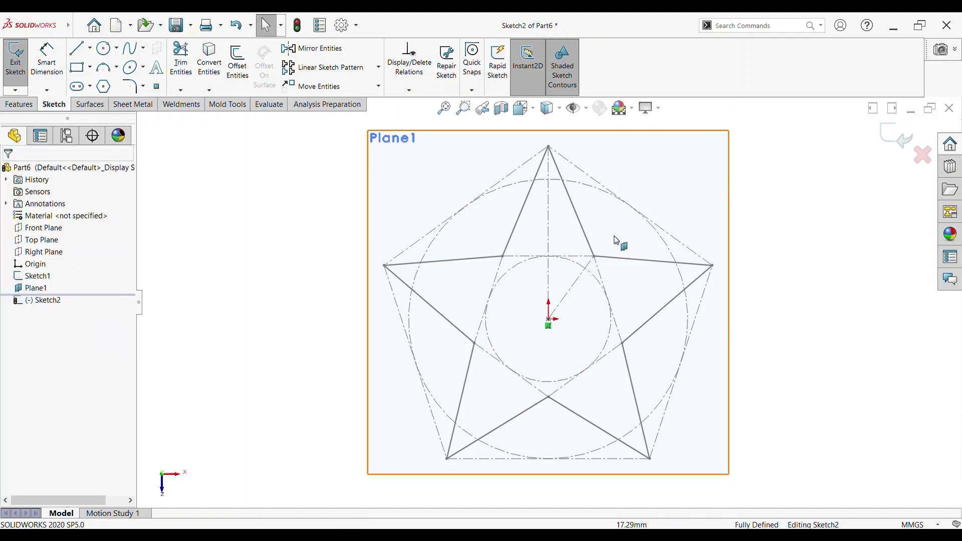
click(891, 138)
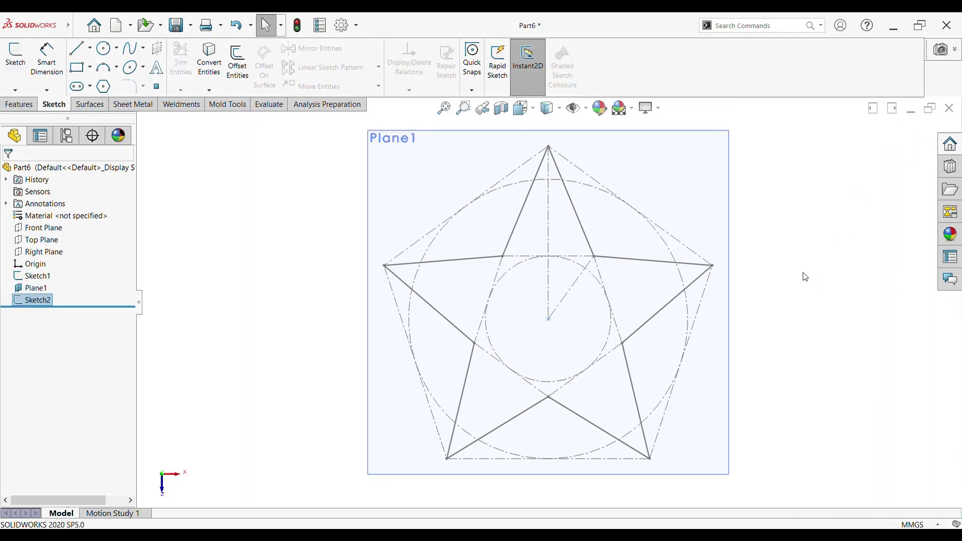
Step: Hide Plane1 and orbit to view both sketches in 3D
click(711, 193)
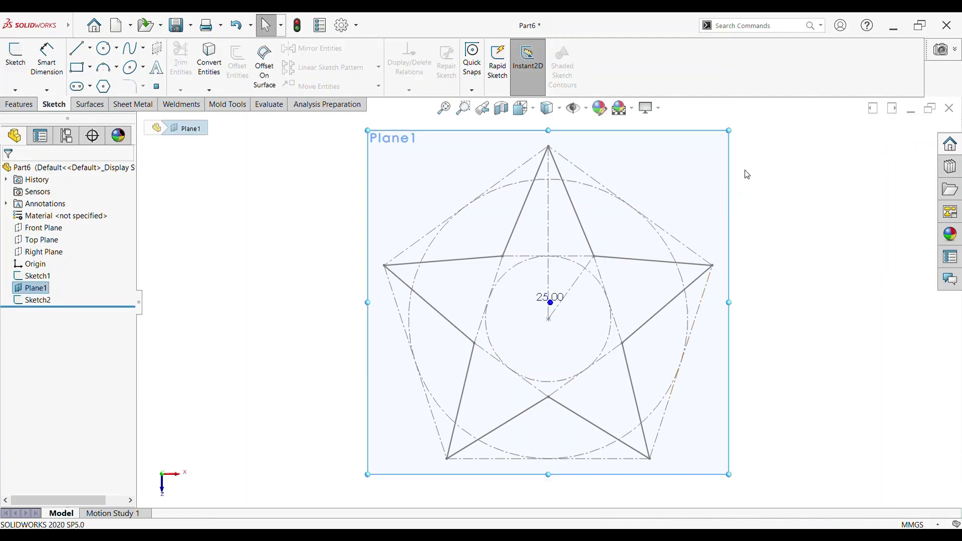
click(770, 165)
key(f)
mouse_move(712, 355)
middle_down()
mouse_move(692, 279)
mouse_move(749, 214)
mouse_move(745, 198)
mouse_move(729, 309)
middle_up()
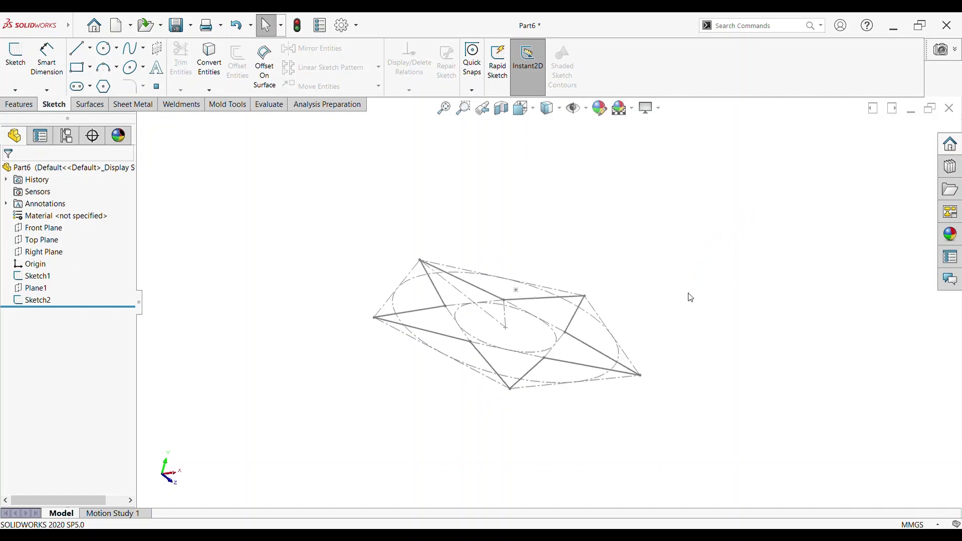
Step: Loft from the star sketch to the centre point in Sketch2, creating solid Loft1
click(32, 106)
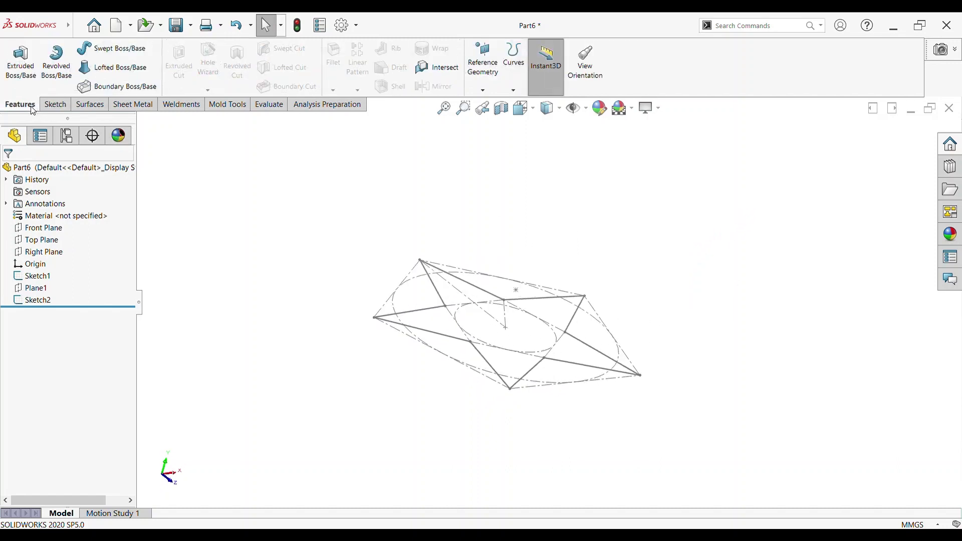
click(439, 296)
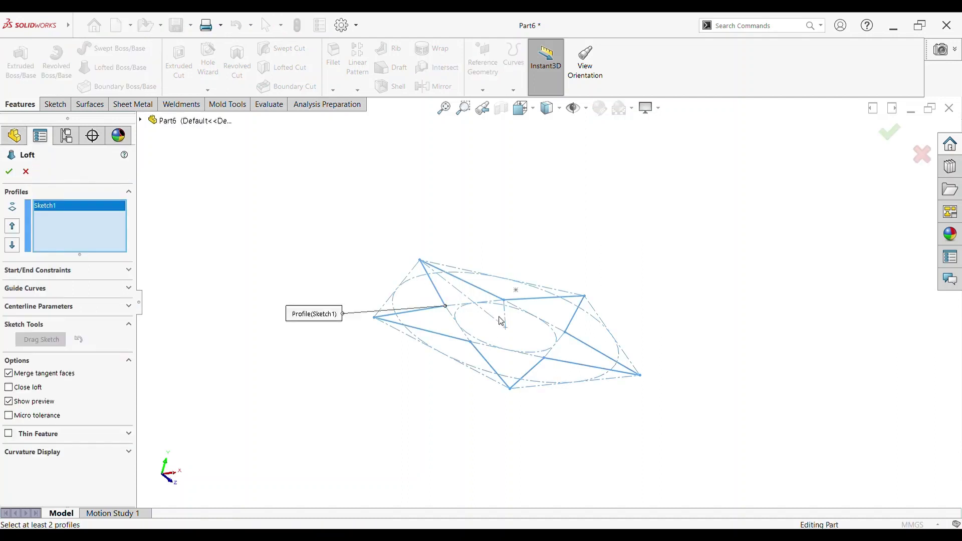
click(505, 303)
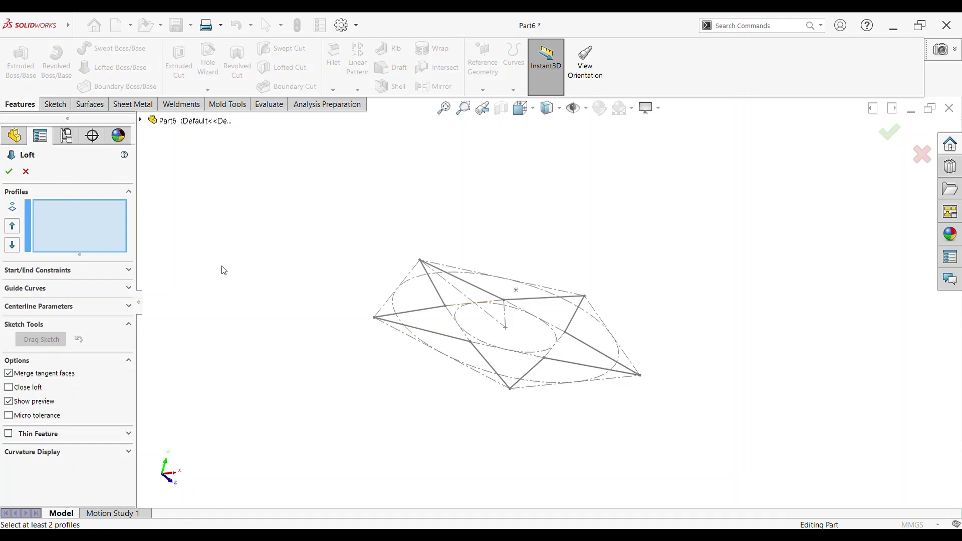
scroll(409, 316, up, 2)
scroll(536, 344, down, 3)
middle_drag(636, 240, 672, 275)
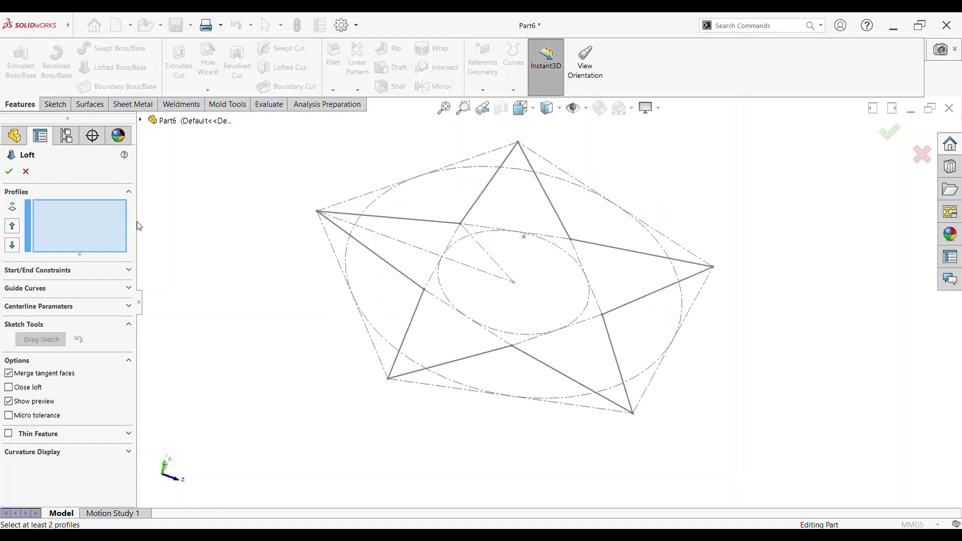
click(383, 262)
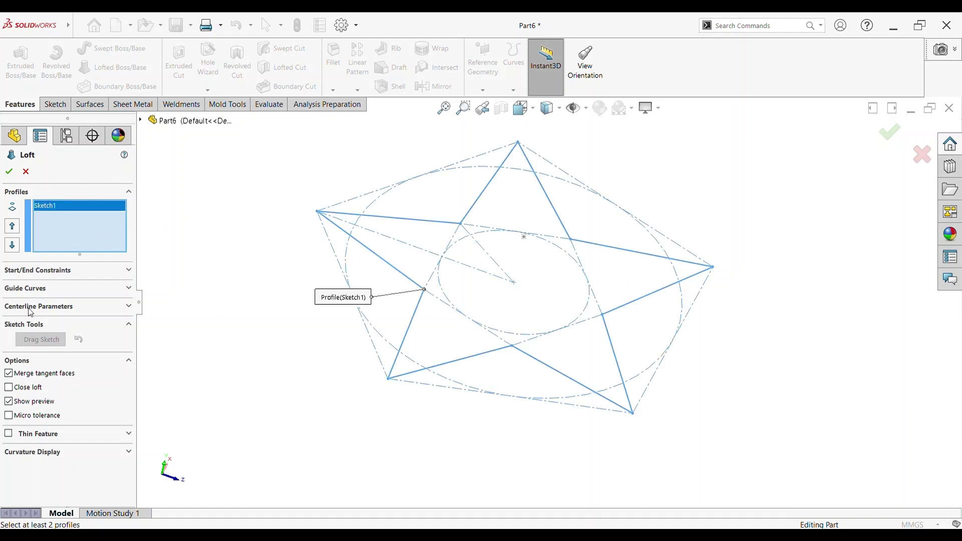
click(525, 238)
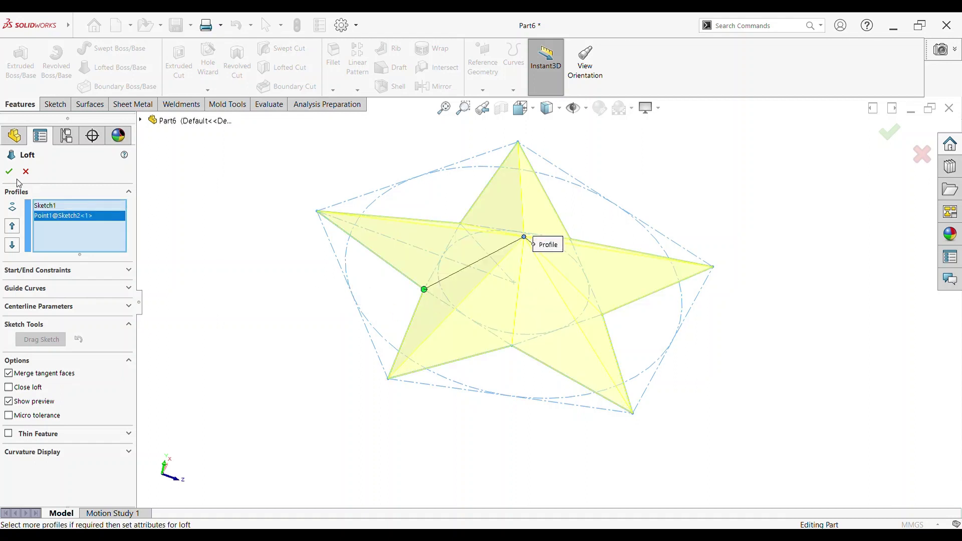
key(Return)
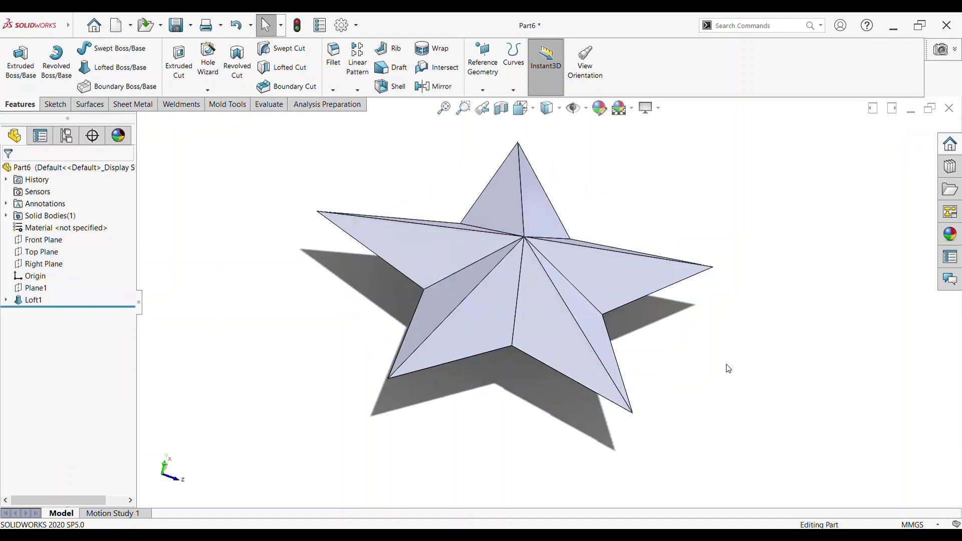
Step: Orbit, fit and reorient the steel star to inspect it from the side and near top-down
mouse_move(728, 369)
middle_down()
mouse_move(705, 228)
mouse_move(737, 339)
middle_up()
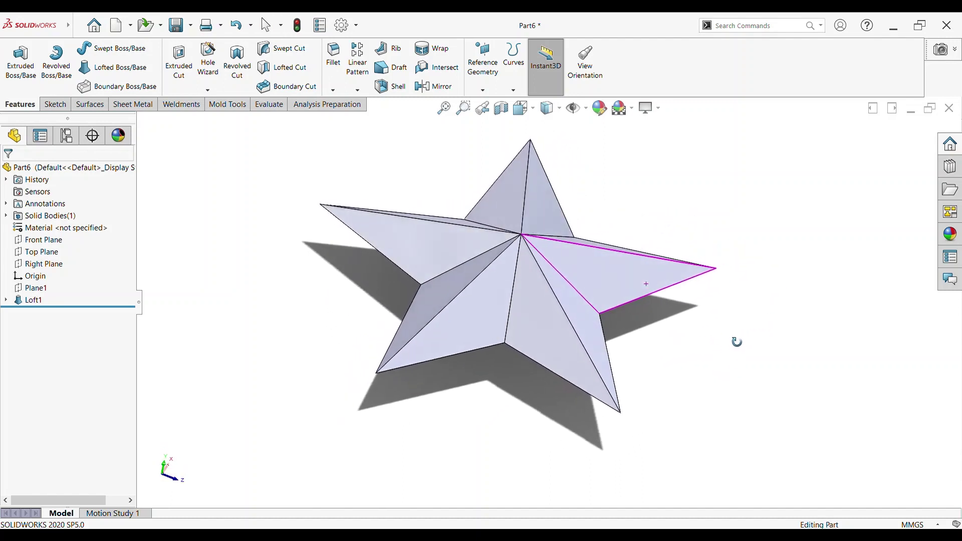
key(f)
key(space)
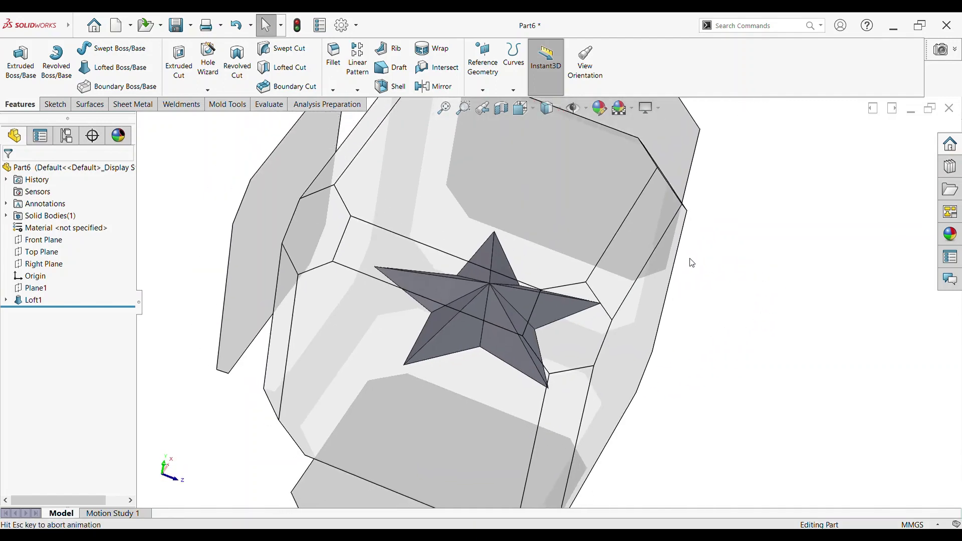
click(462, 368)
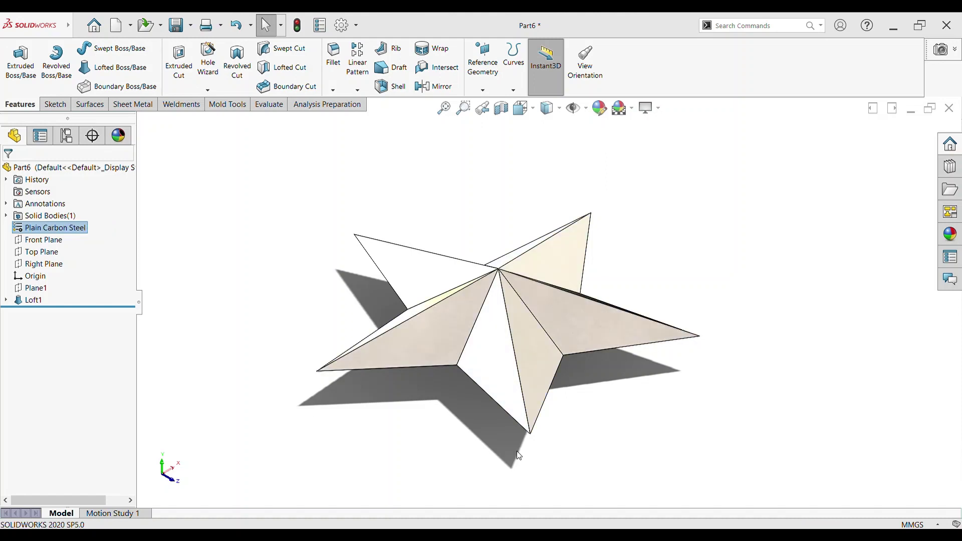
mouse_move(687, 251)
middle_down()
mouse_move(674, 294)
mouse_move(687, 376)
mouse_move(723, 345)
mouse_move(706, 288)
mouse_move(655, 228)
mouse_move(627, 247)
mouse_move(639, 293)
mouse_move(666, 286)
mouse_move(657, 283)
middle_up()
key(ctrl+7)
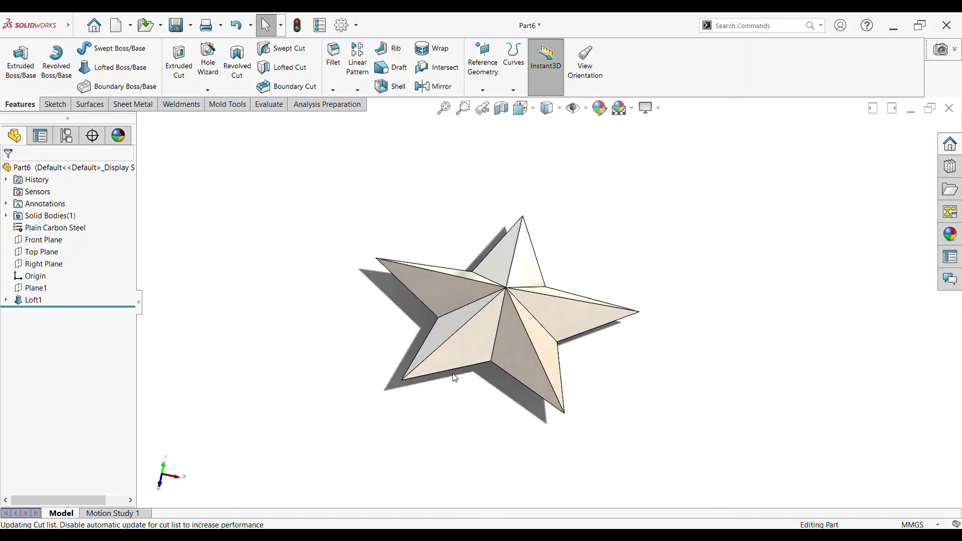